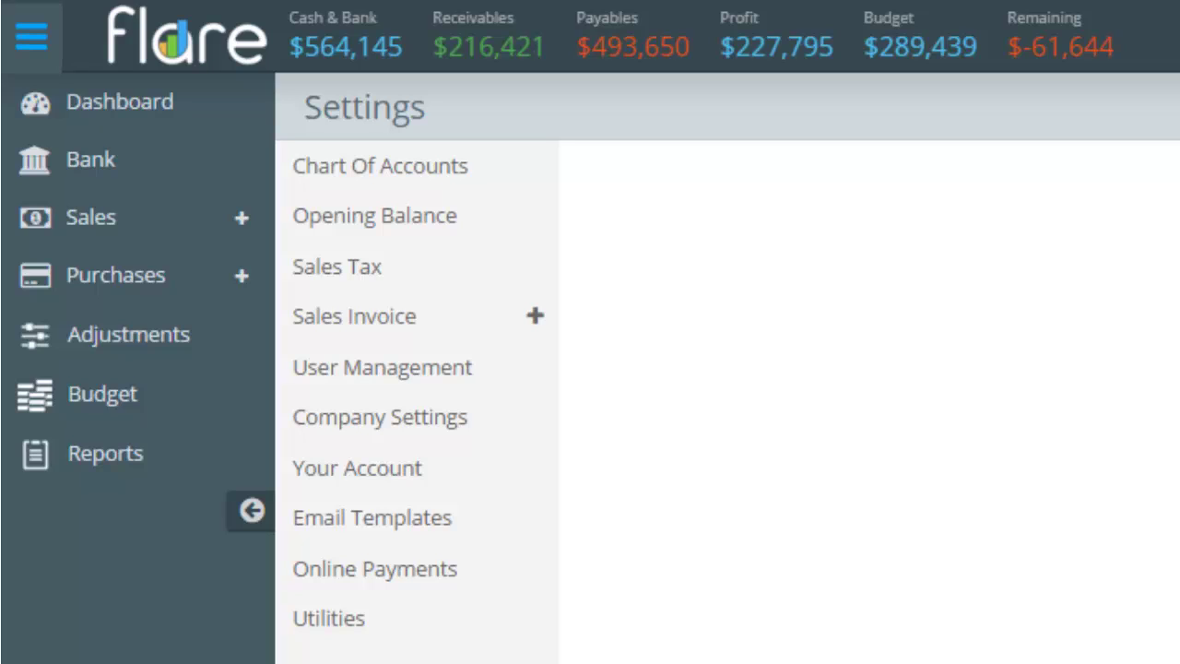
Open the Company Settings page from the main menu.
click(414, 426)
Load Company Settings and dismiss the logo file picker without uploading a logo.
click(415, 426)
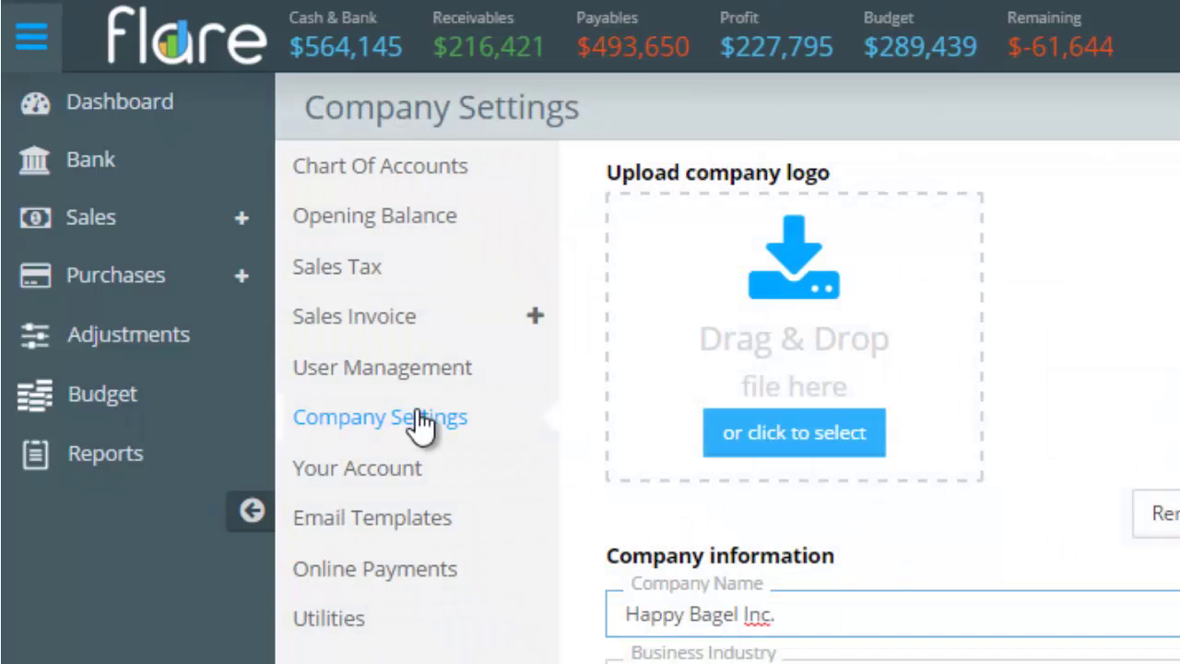
click(815, 448)
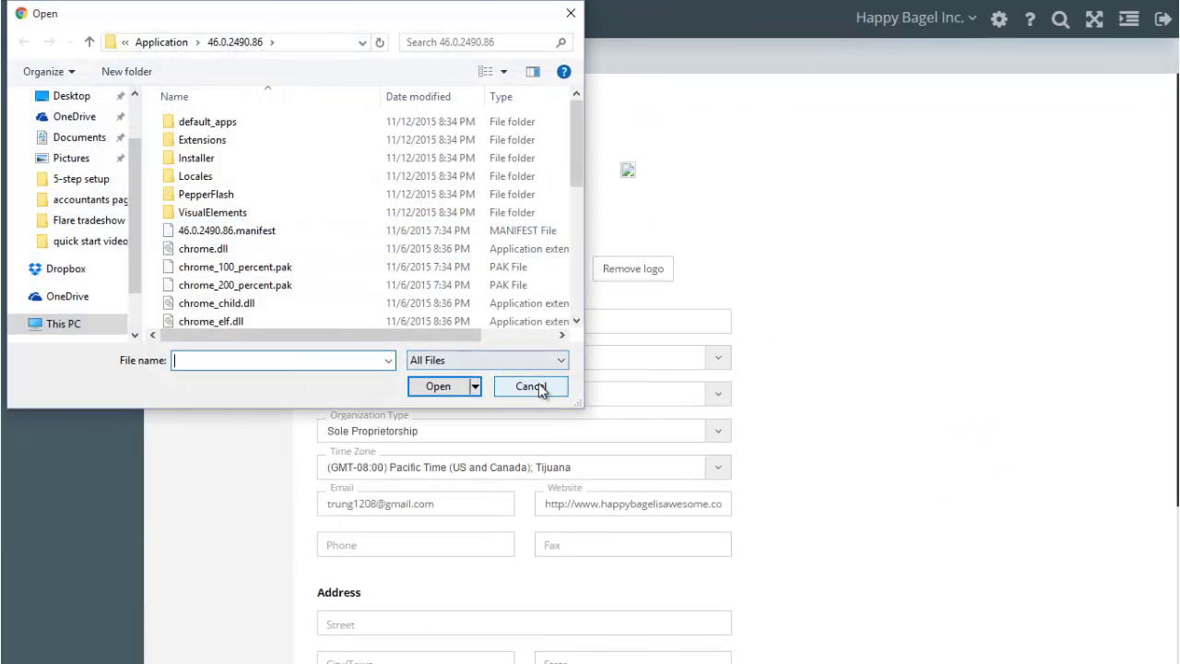
click(540, 387)
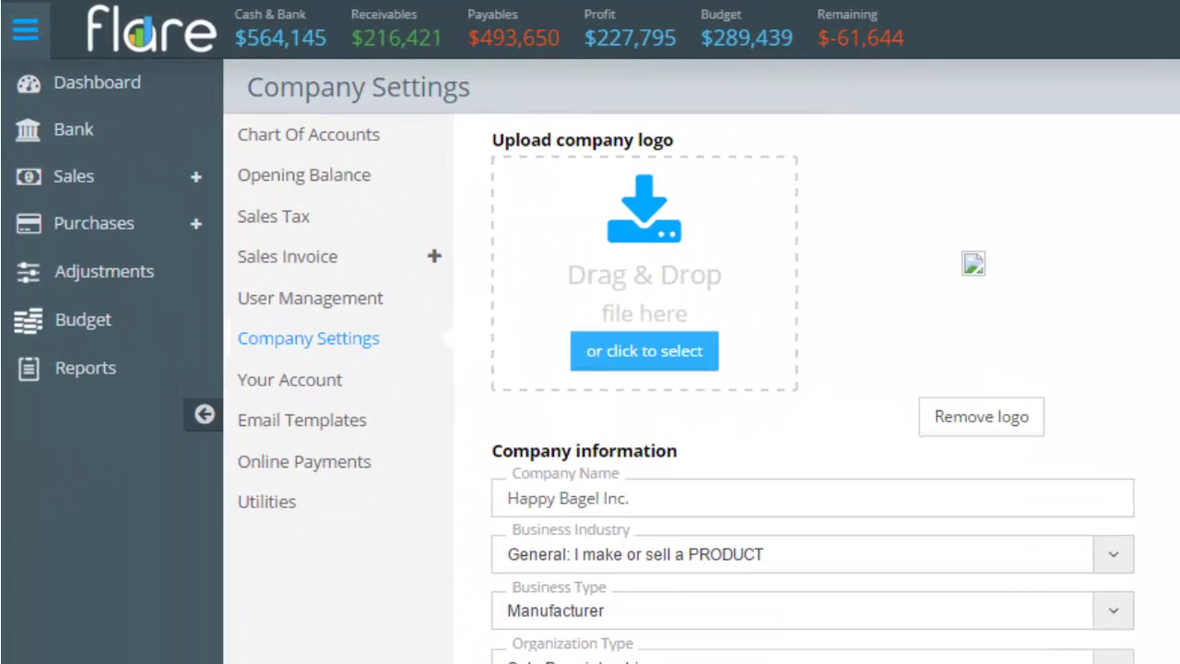
scroll(864, 395, down, 2)
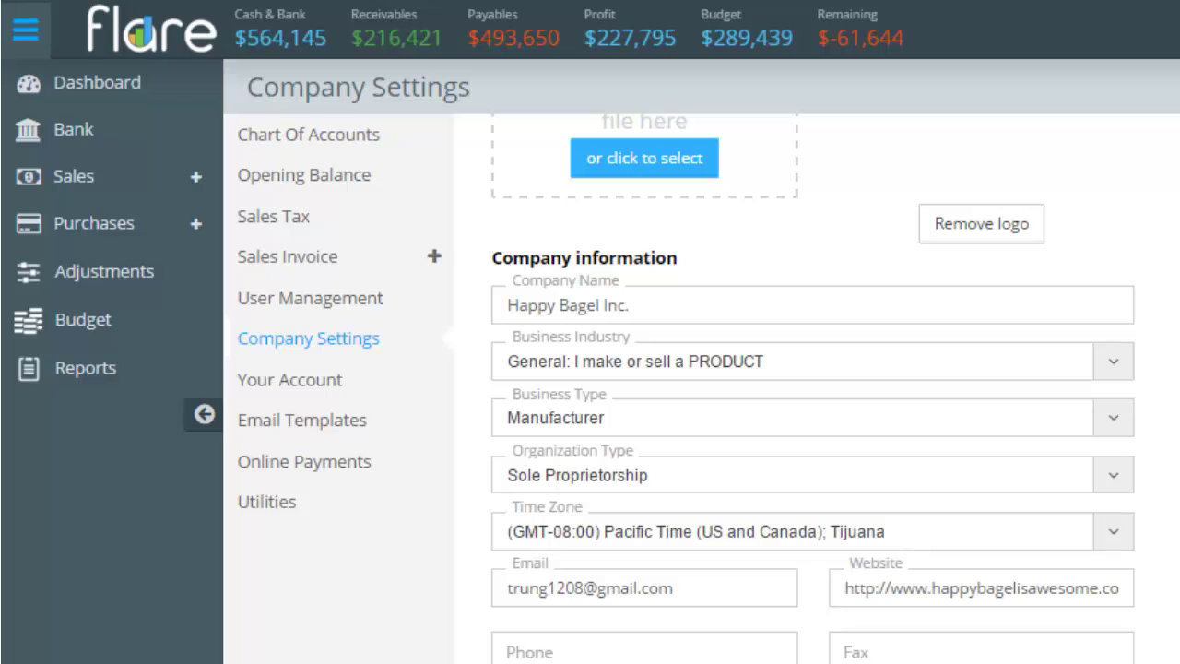
Review the industry list, keeping Manufacturer business type and Sole Proprietorship organization type.
click(958, 372)
click(959, 373)
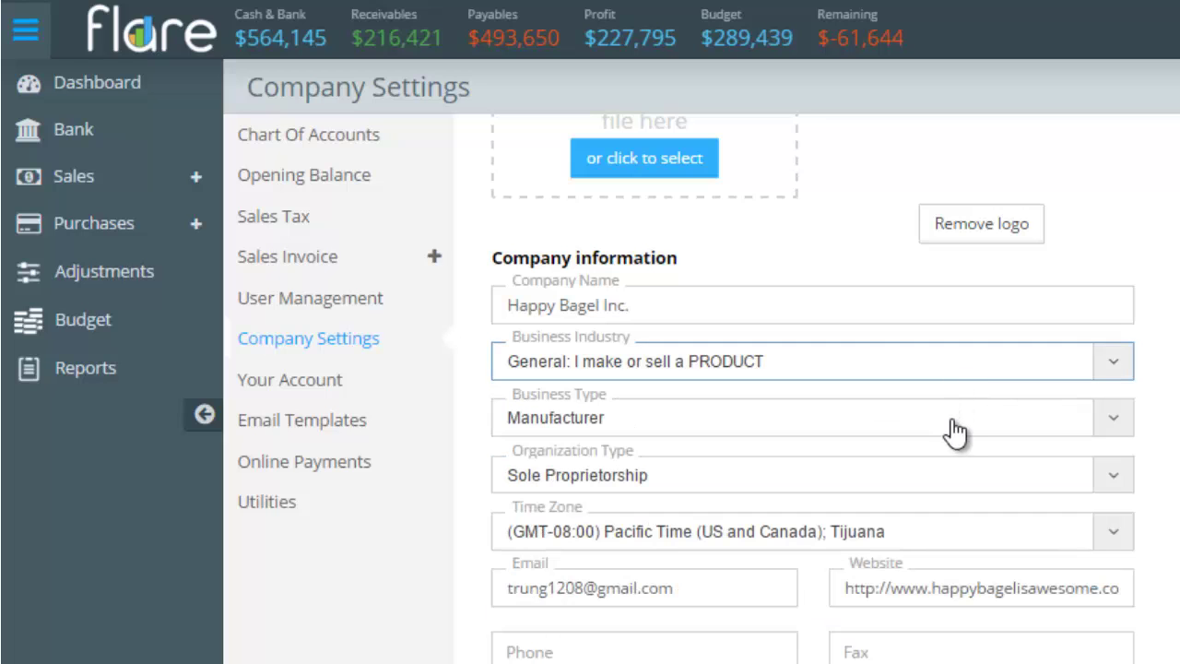
click(952, 423)
click(954, 426)
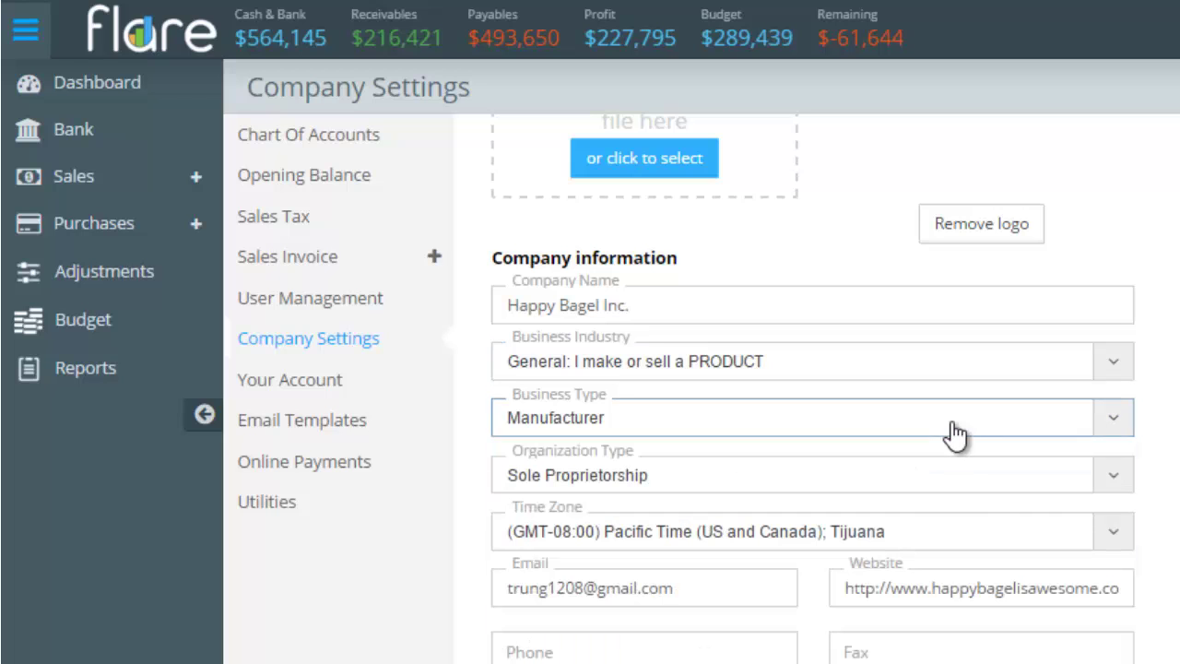
click(952, 496)
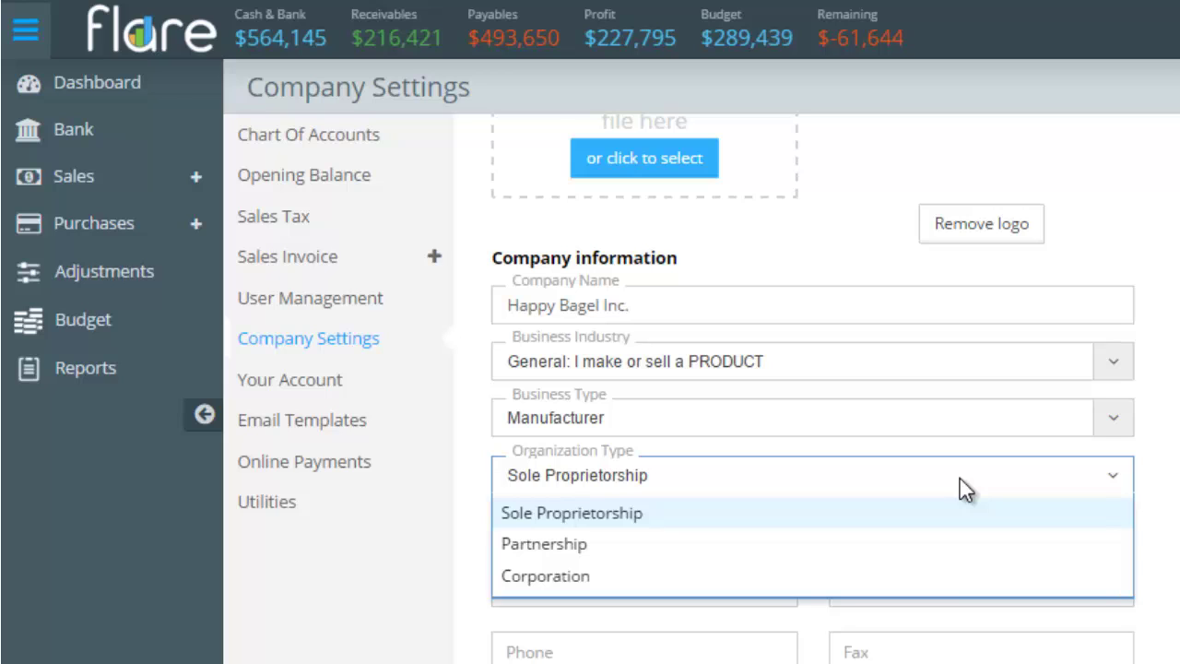
click(965, 512)
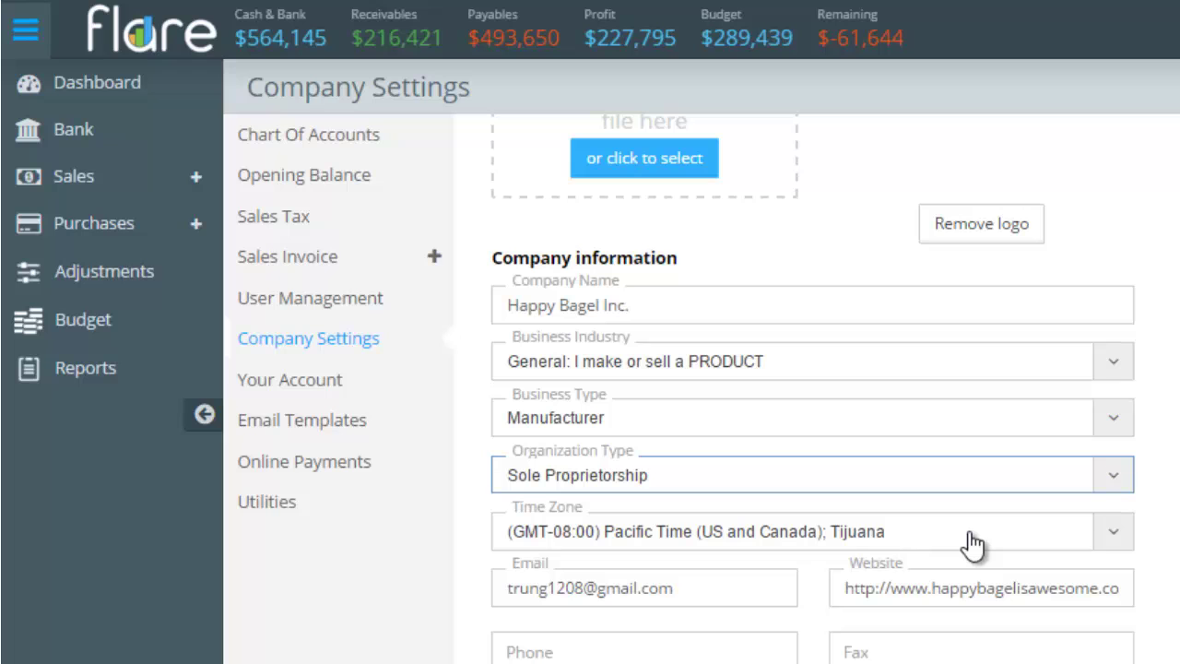
Step through the email, website, phone, fax, street address, city and ZIP fields.
scroll(973, 543, down, 3)
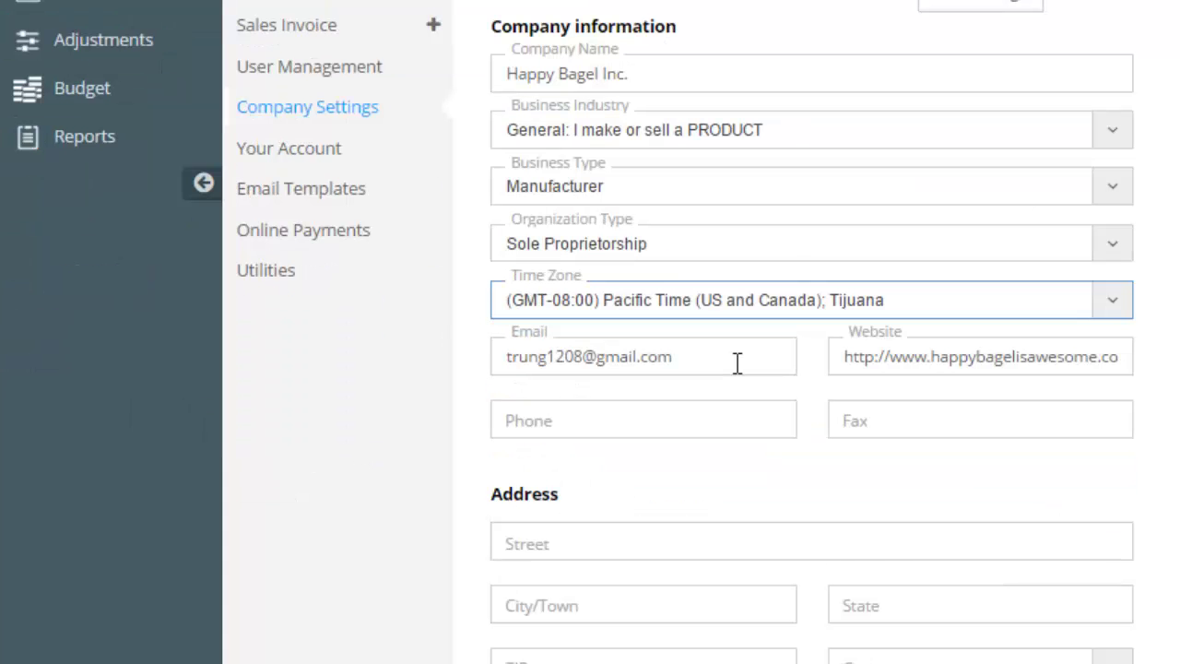
click(738, 362)
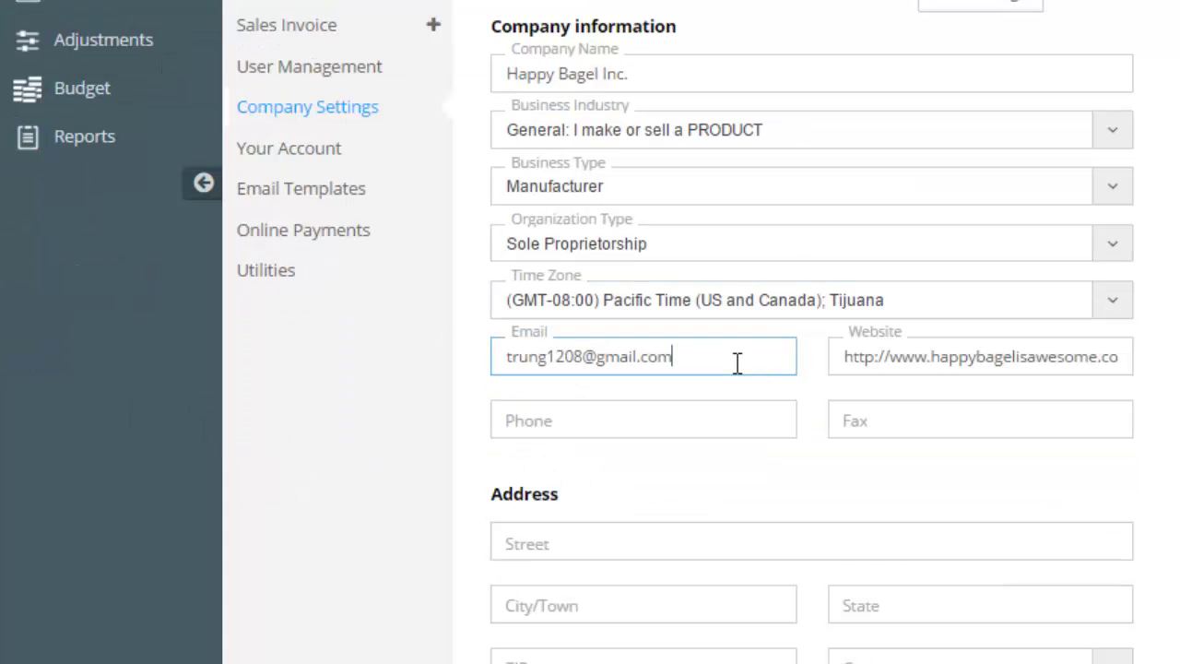
click(944, 359)
click(736, 414)
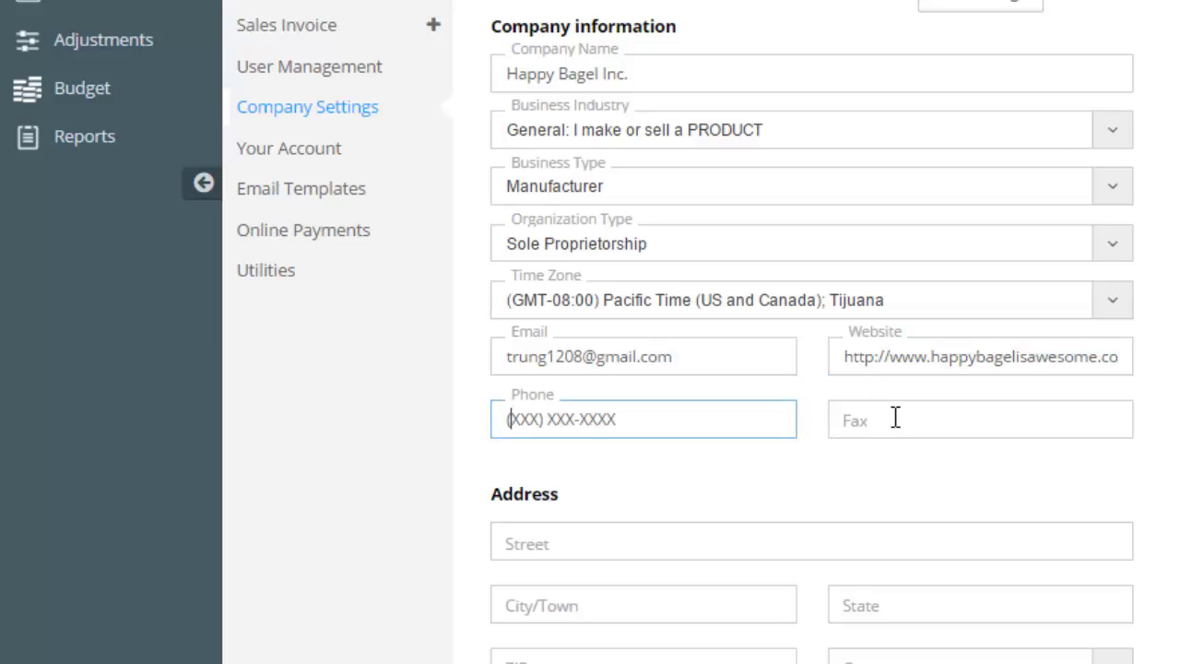
click(895, 418)
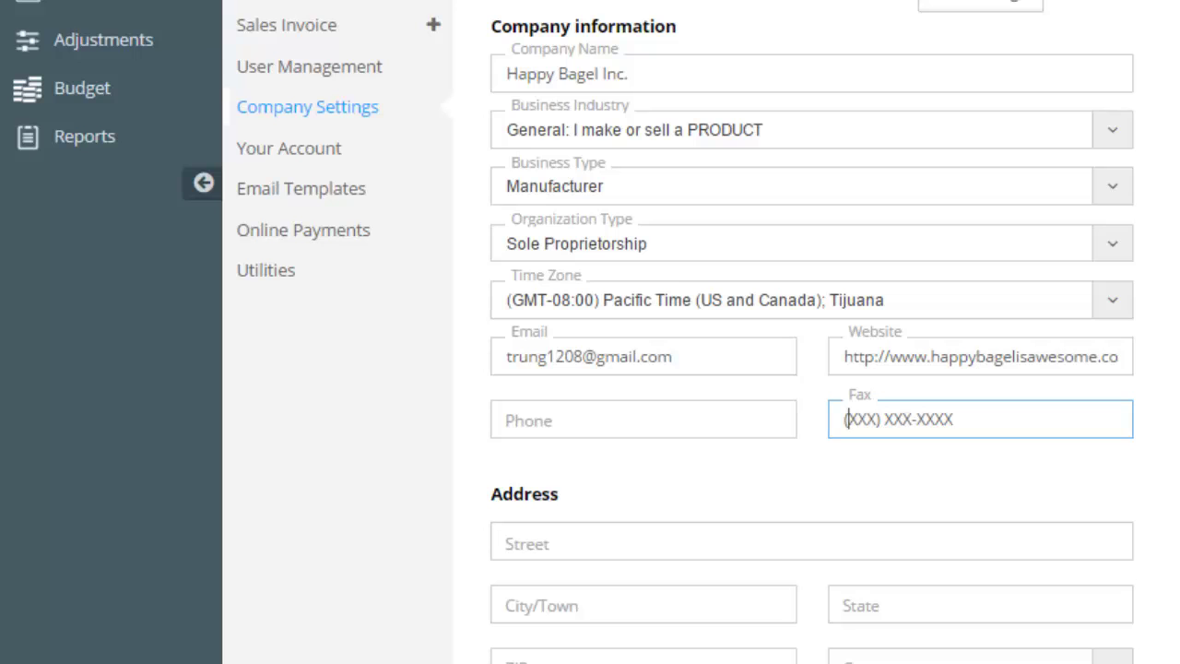
scroll(811, 369, down, 2)
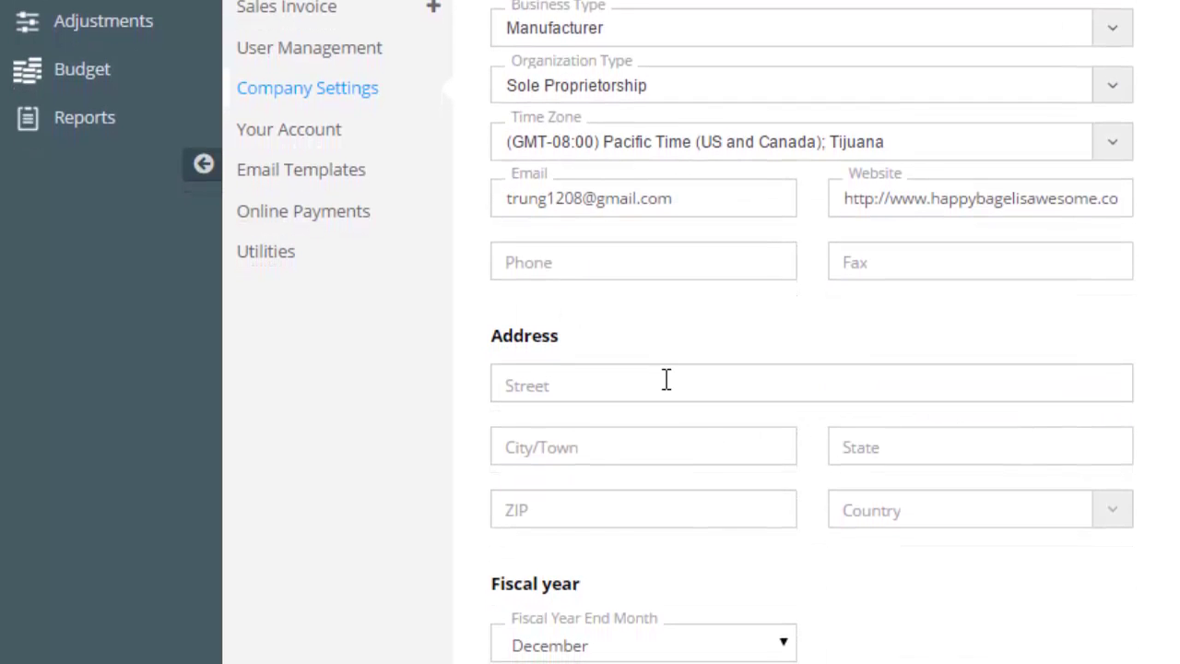
click(663, 371)
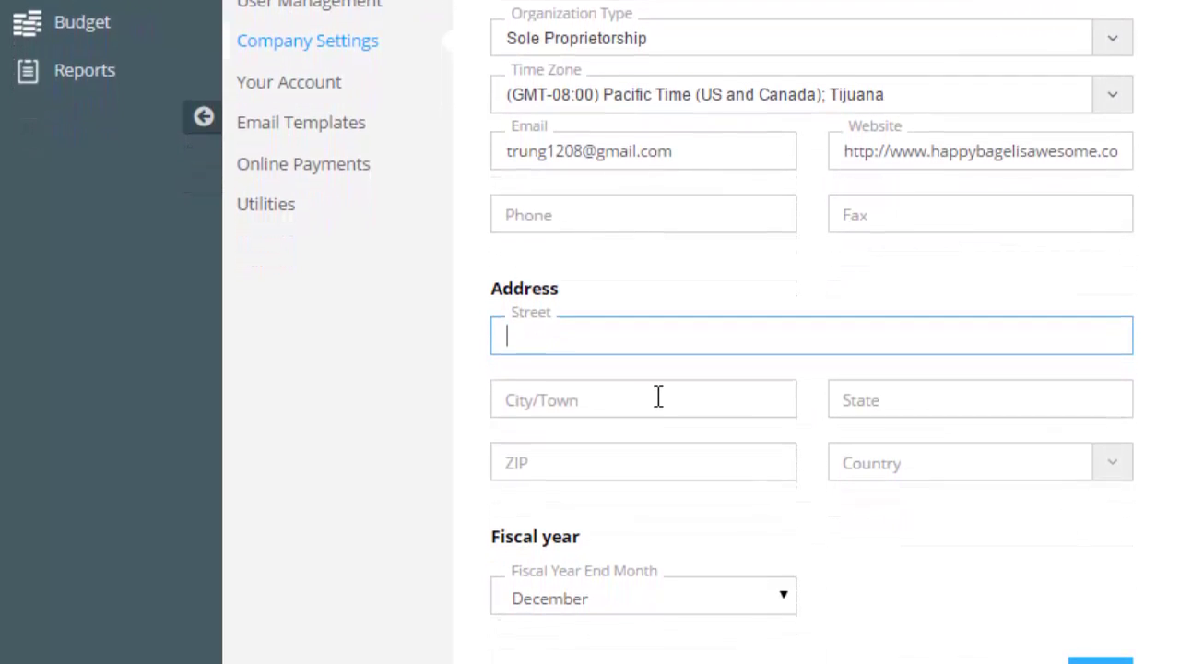
key(Tab)
click(680, 425)
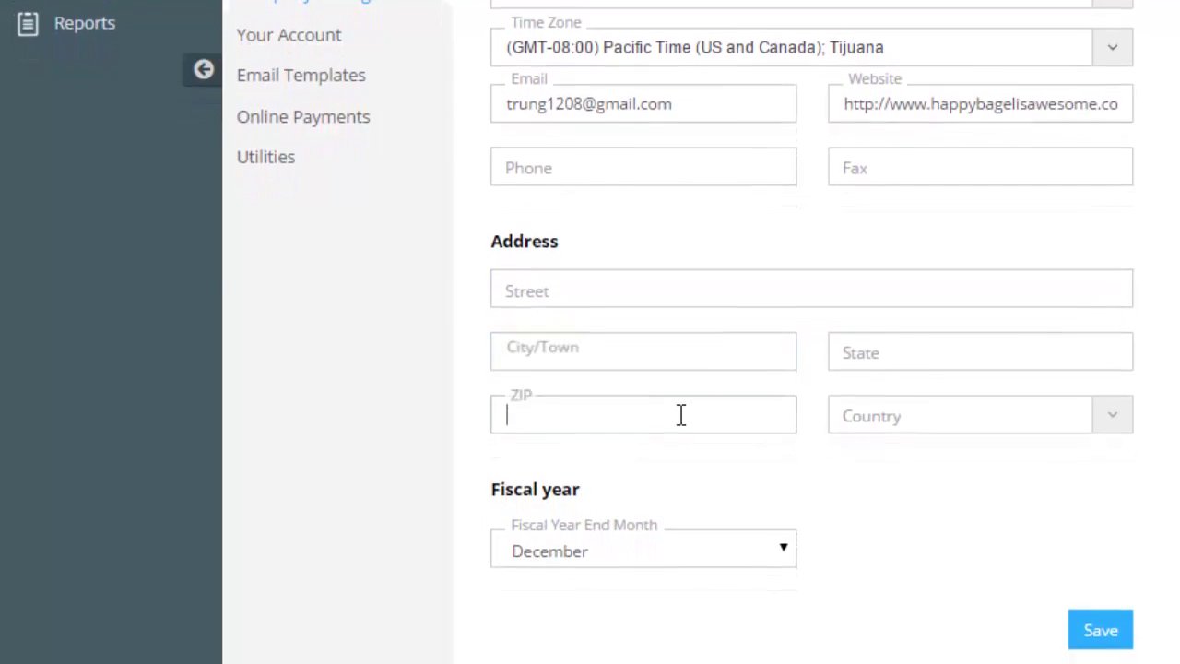
Leave the country unchanged, keep December as fiscal year end, and save the company information.
click(958, 438)
click(955, 400)
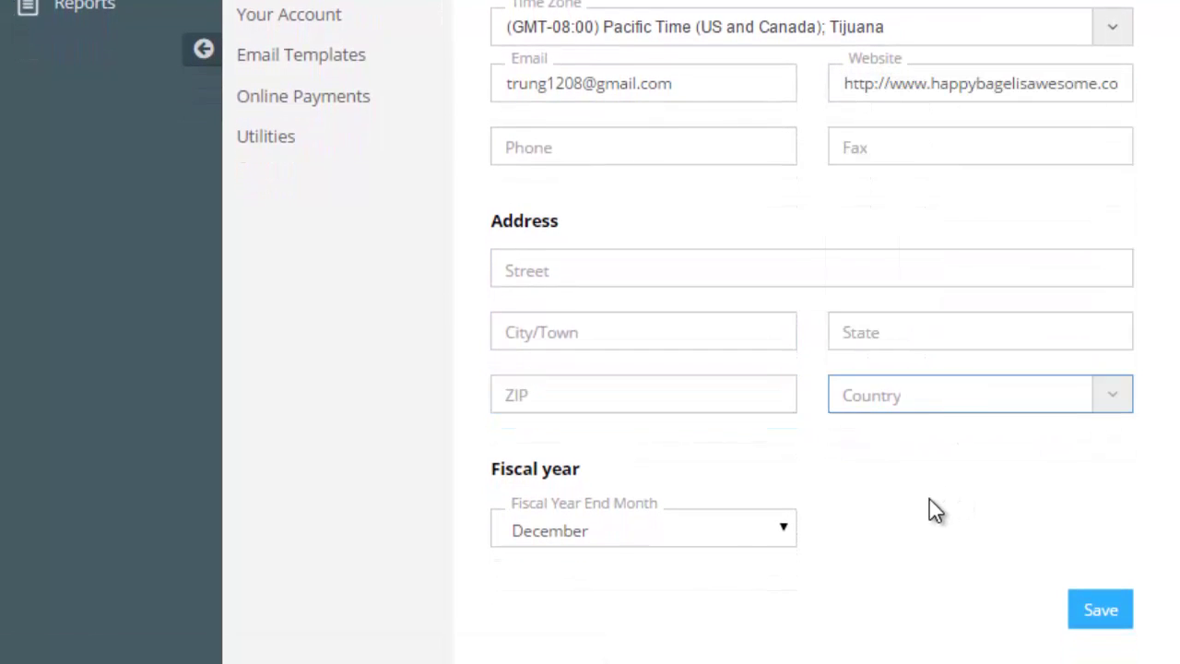
click(782, 535)
click(781, 539)
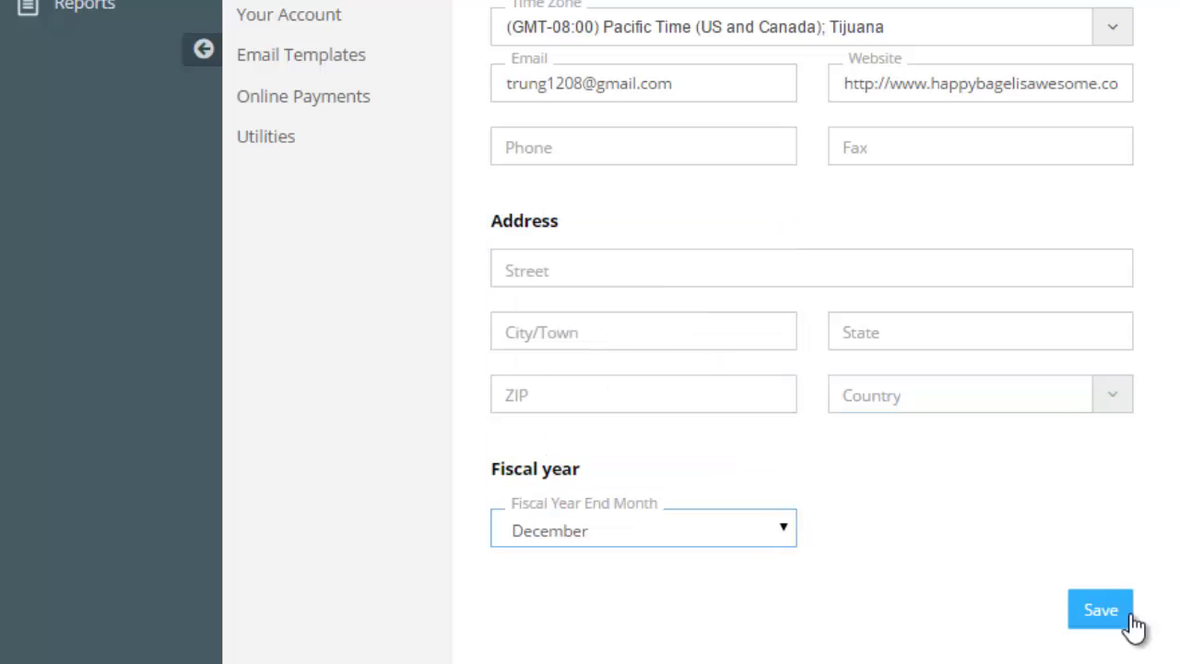
click(1100, 610)
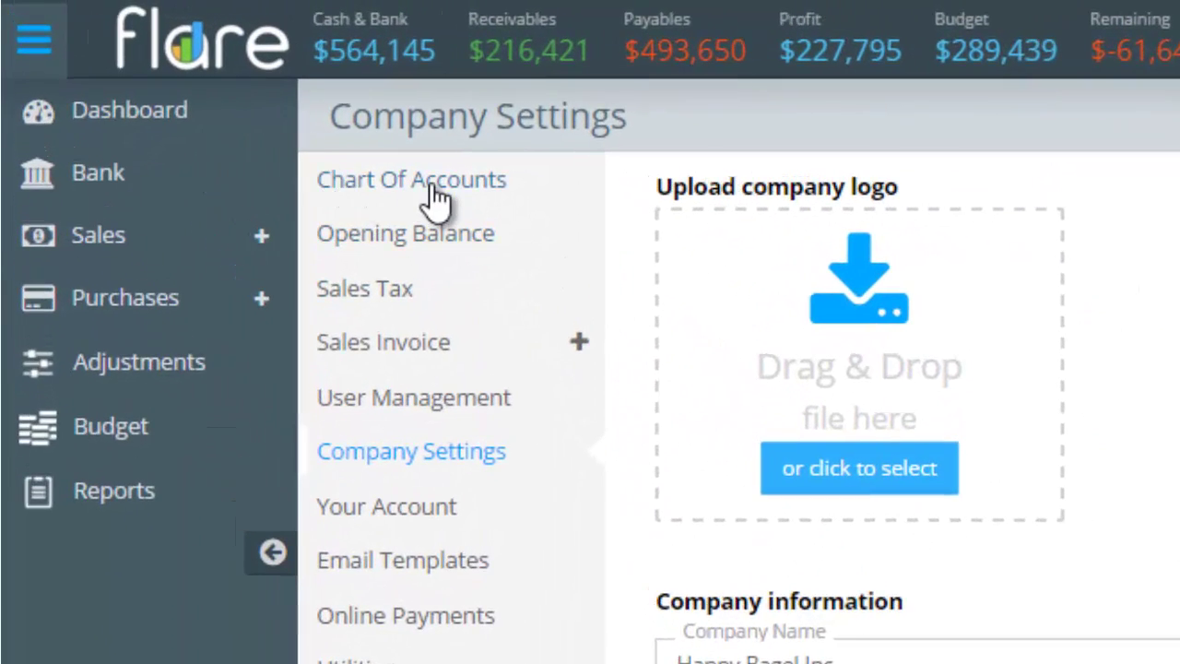
Browse the chart of accounts tabs, then mark General Checking under Cash & Bank as active.
click(431, 189)
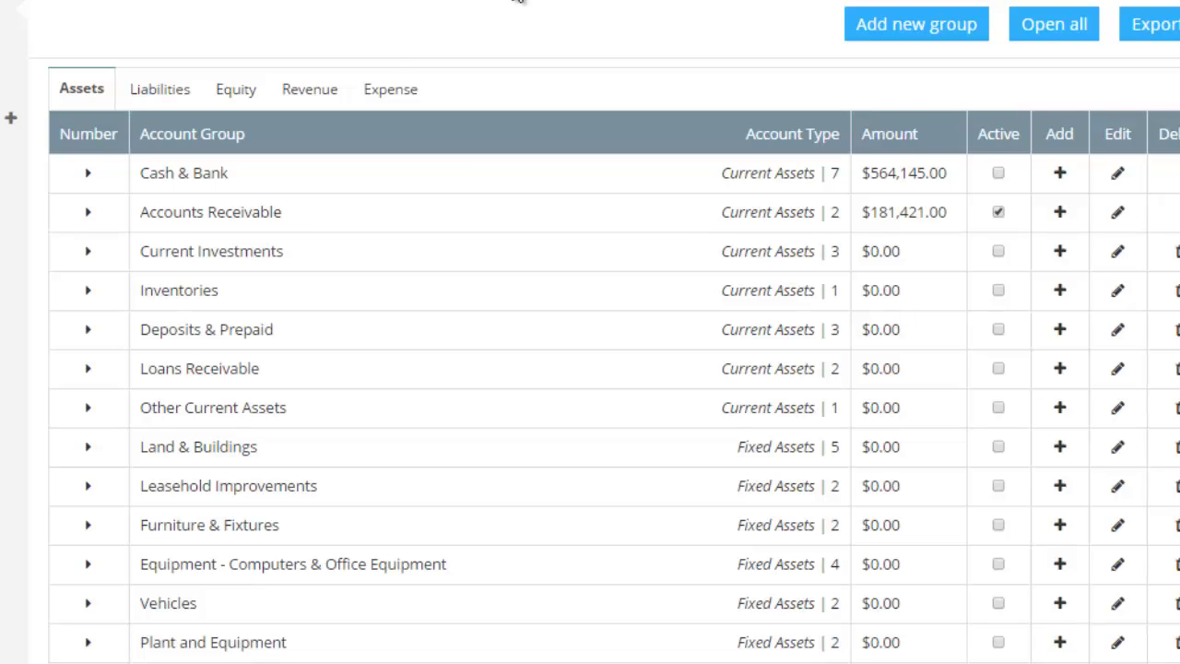
click(237, 216)
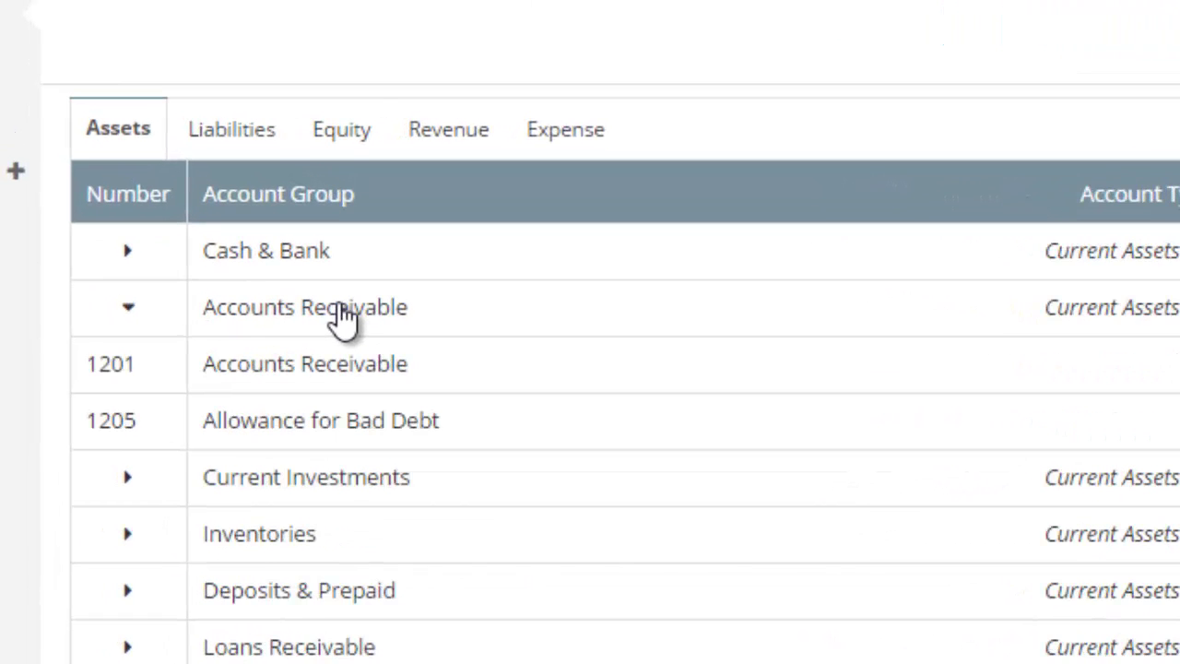
click(341, 129)
click(247, 138)
click(304, 256)
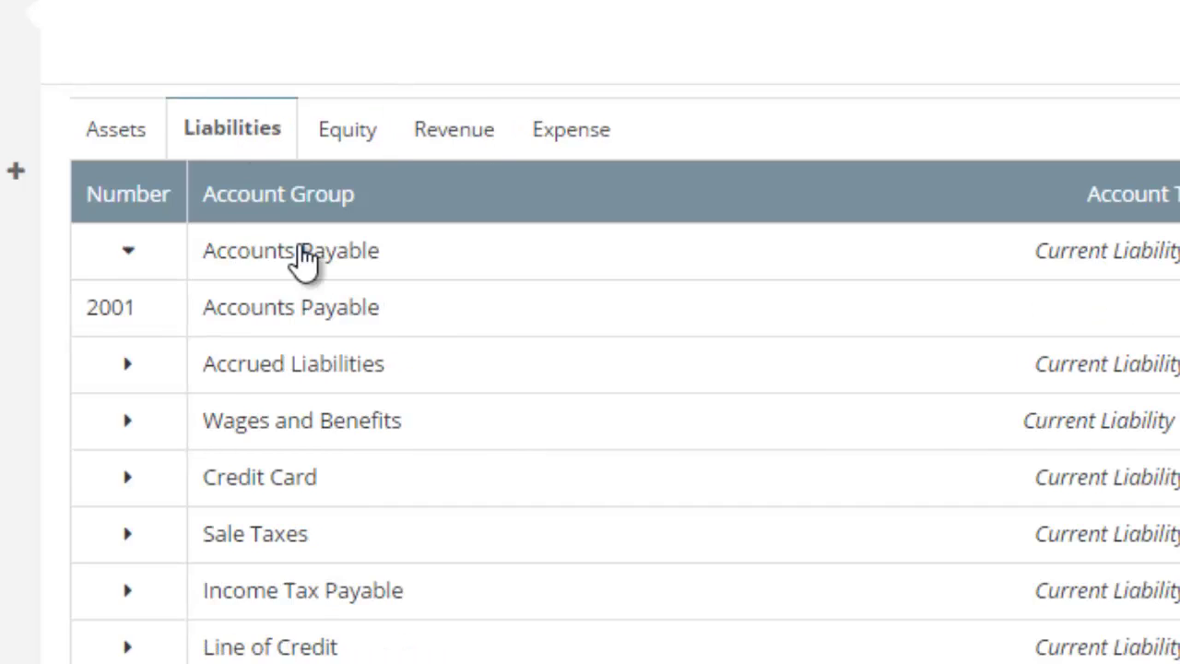
click(454, 129)
click(276, 255)
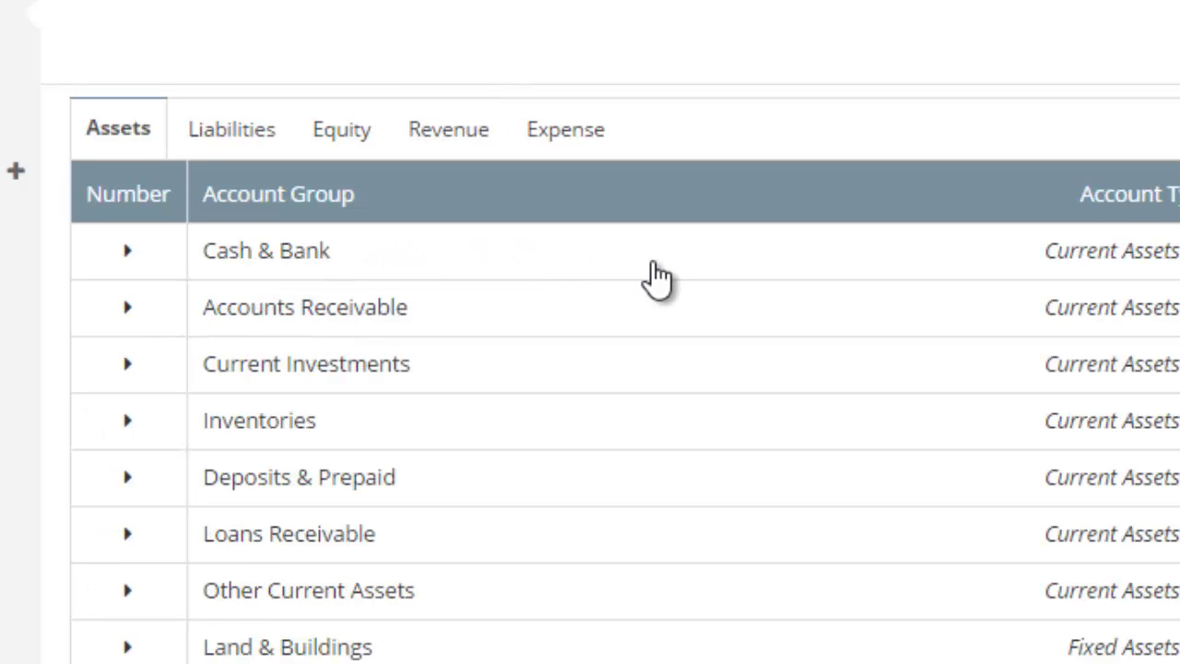
click(680, 280)
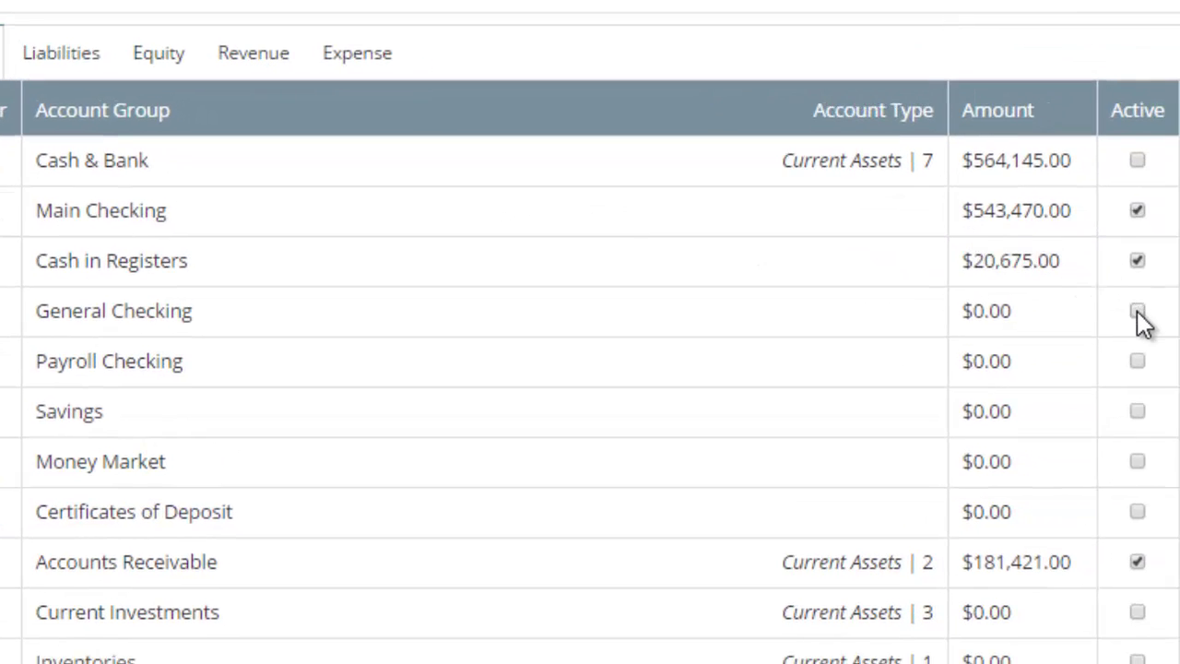
click(1136, 315)
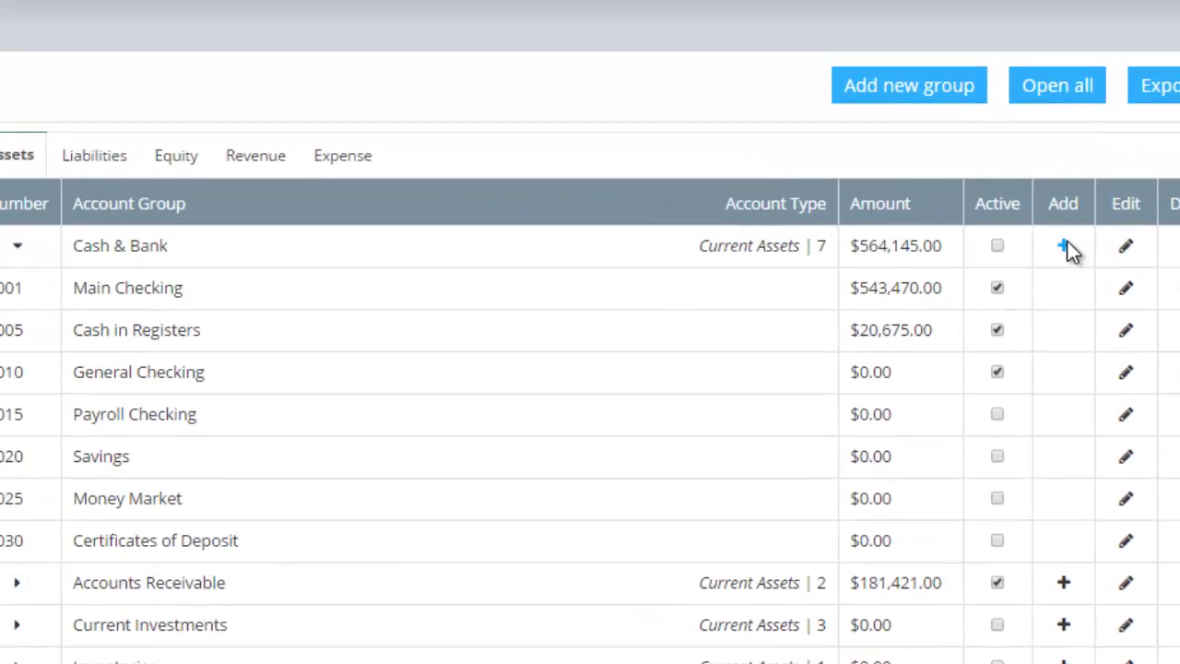
click(1020, 91)
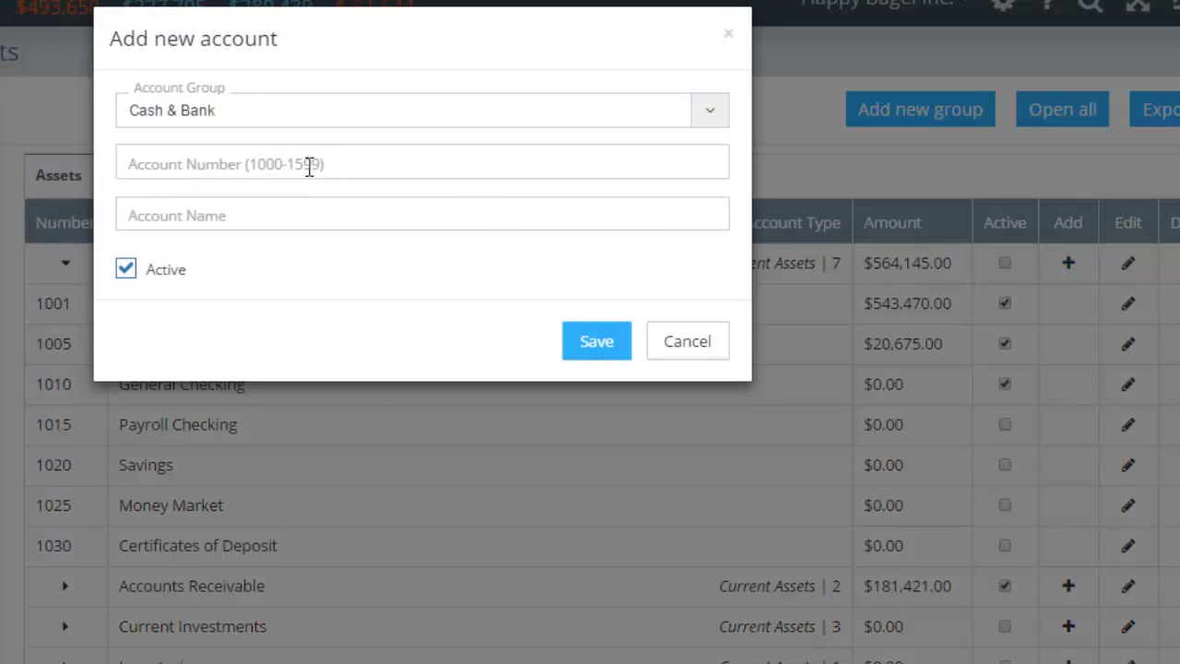
click(310, 164)
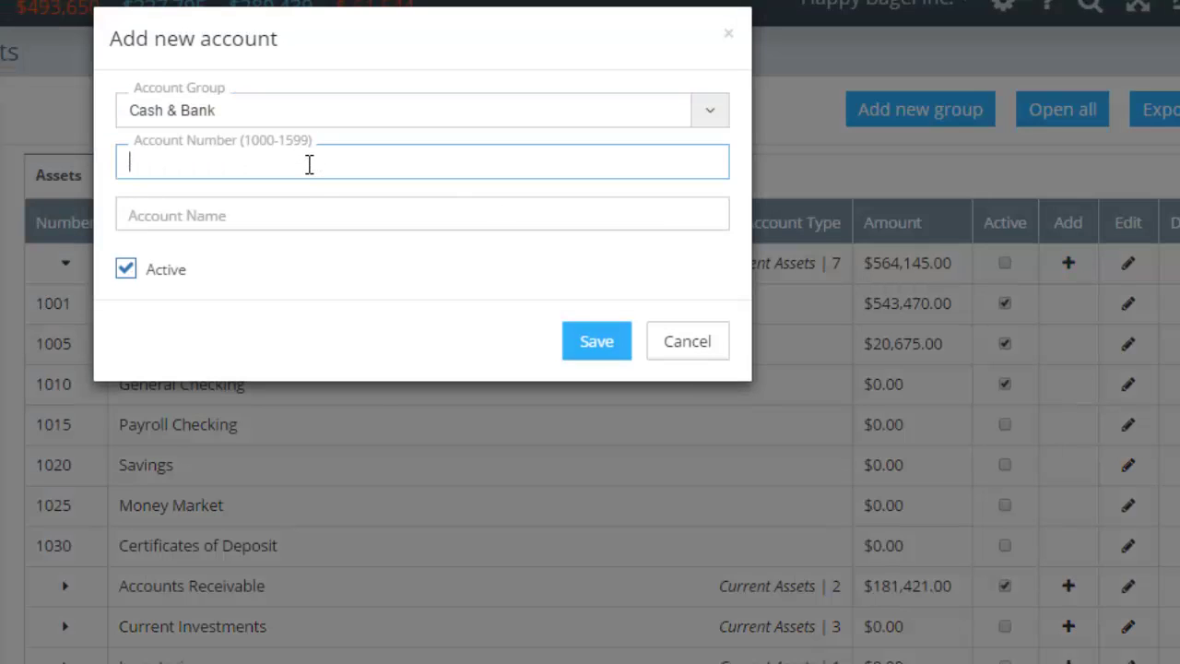
click(304, 215)
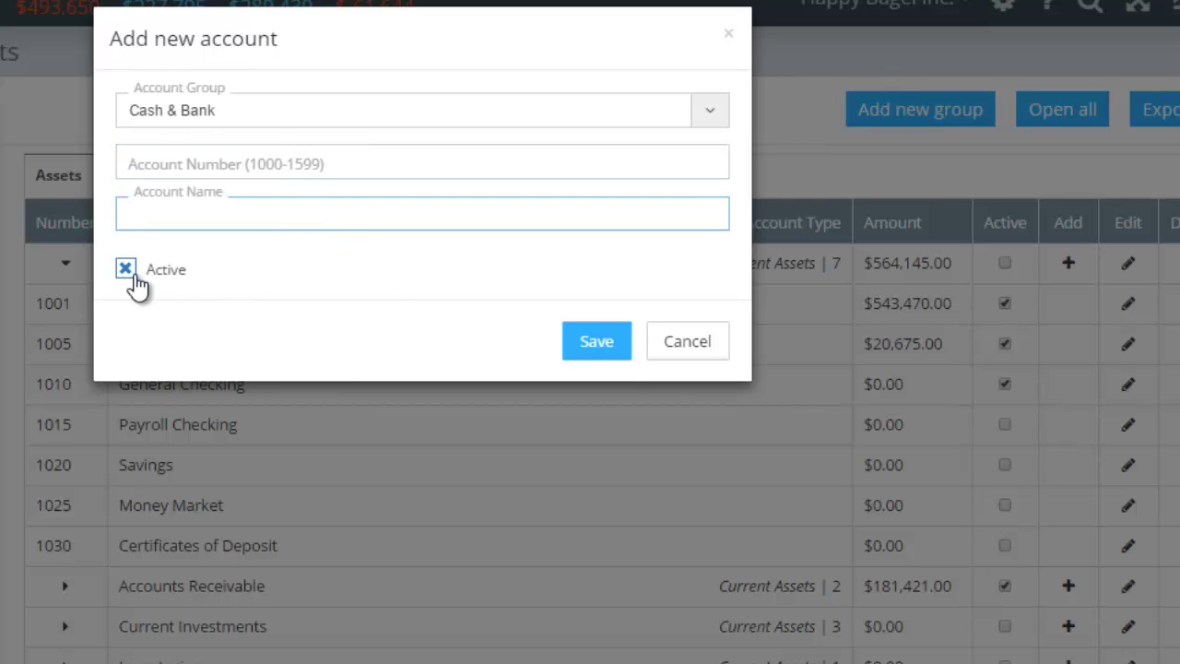
click(687, 343)
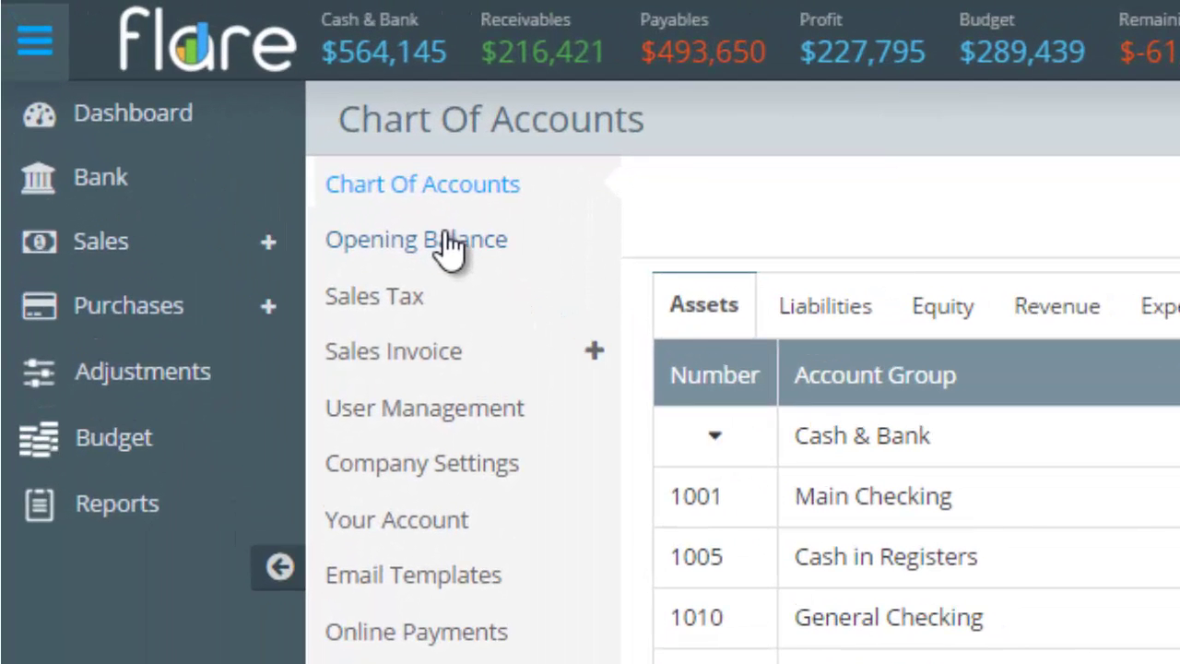
Go to the Opening Balance page from the settings side menu.
click(449, 244)
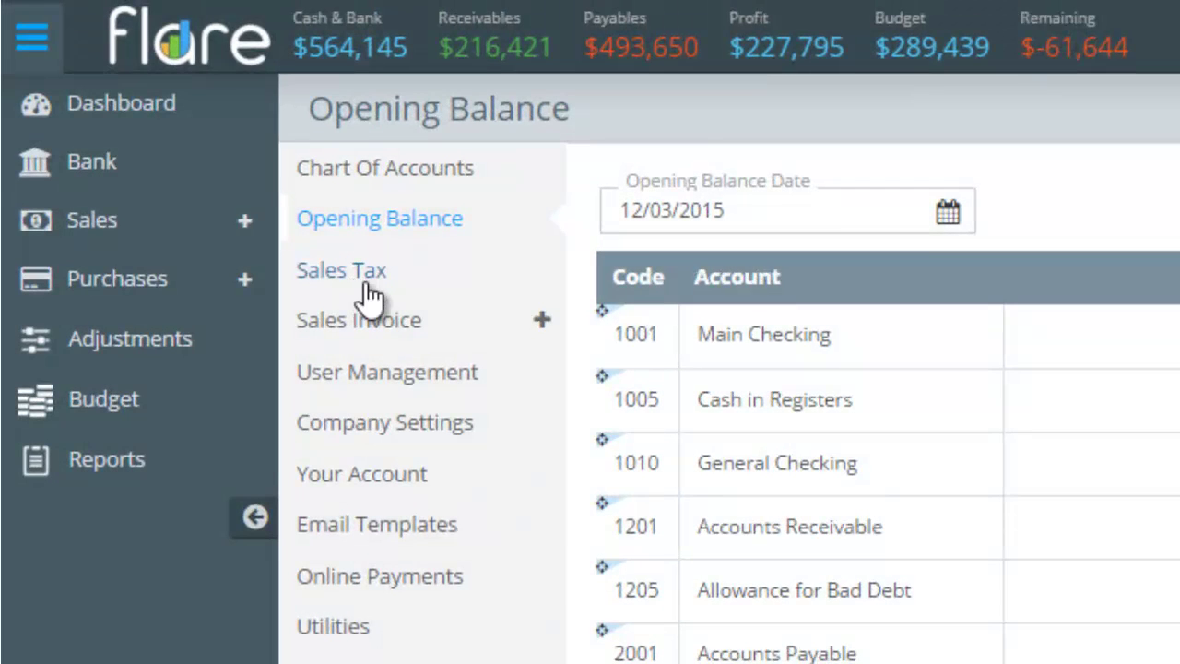
Open Sales Tax, try the rate and compound options on a new tax, then cancel it unsaved.
click(334, 261)
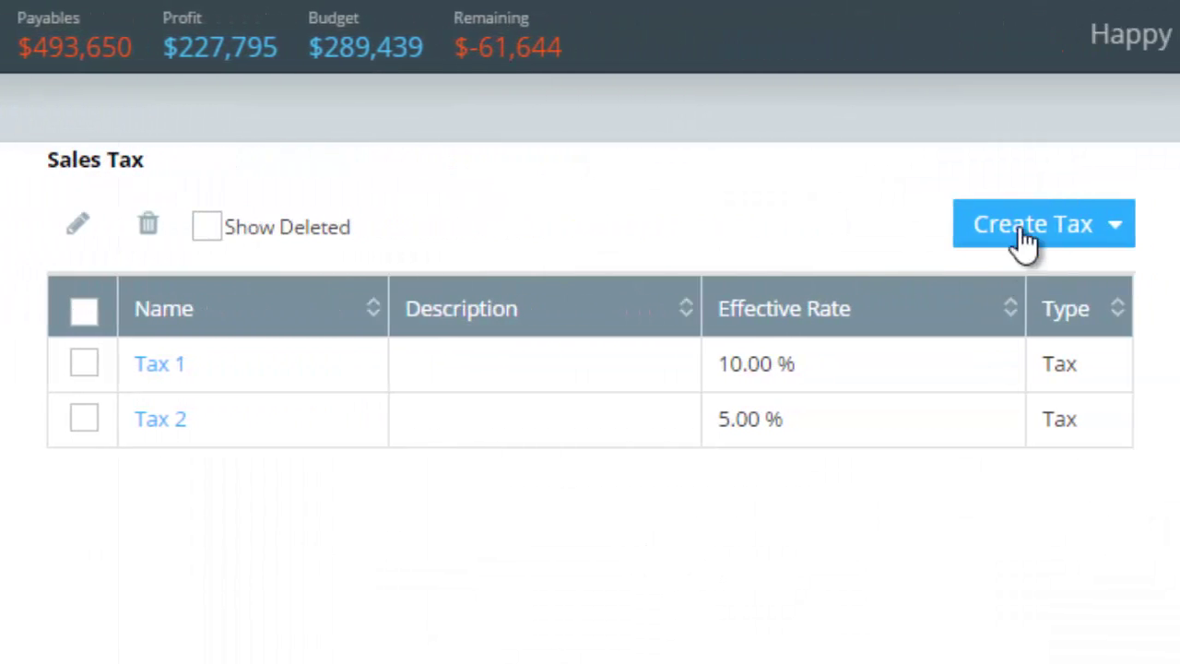
click(1030, 232)
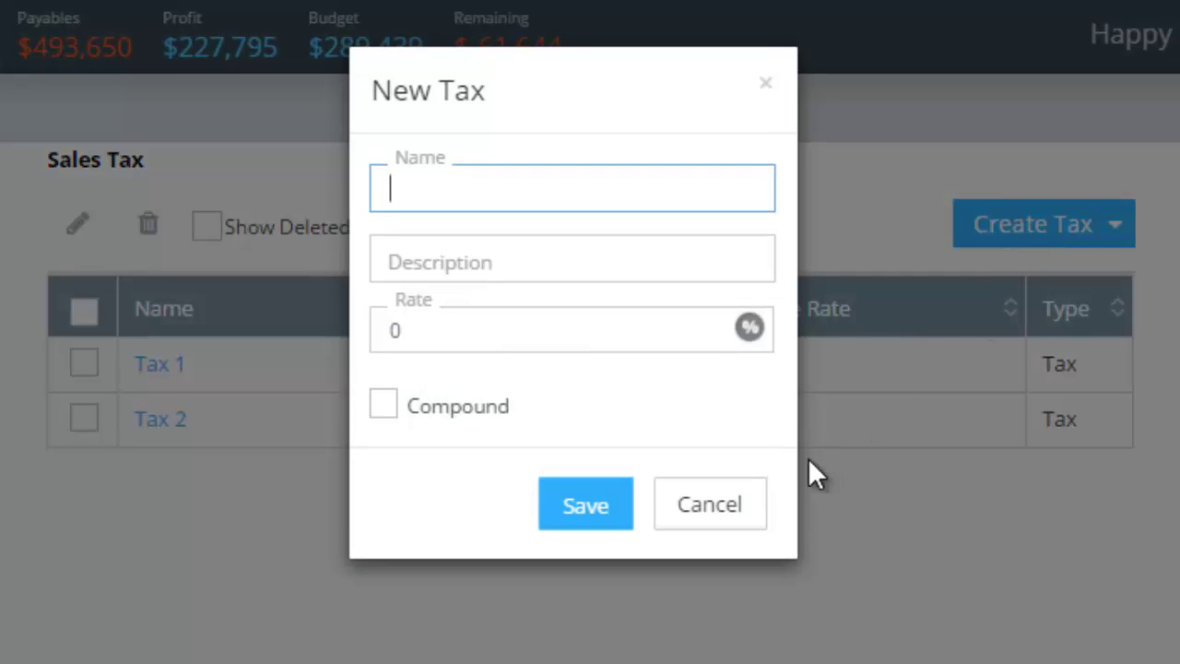
click(506, 328)
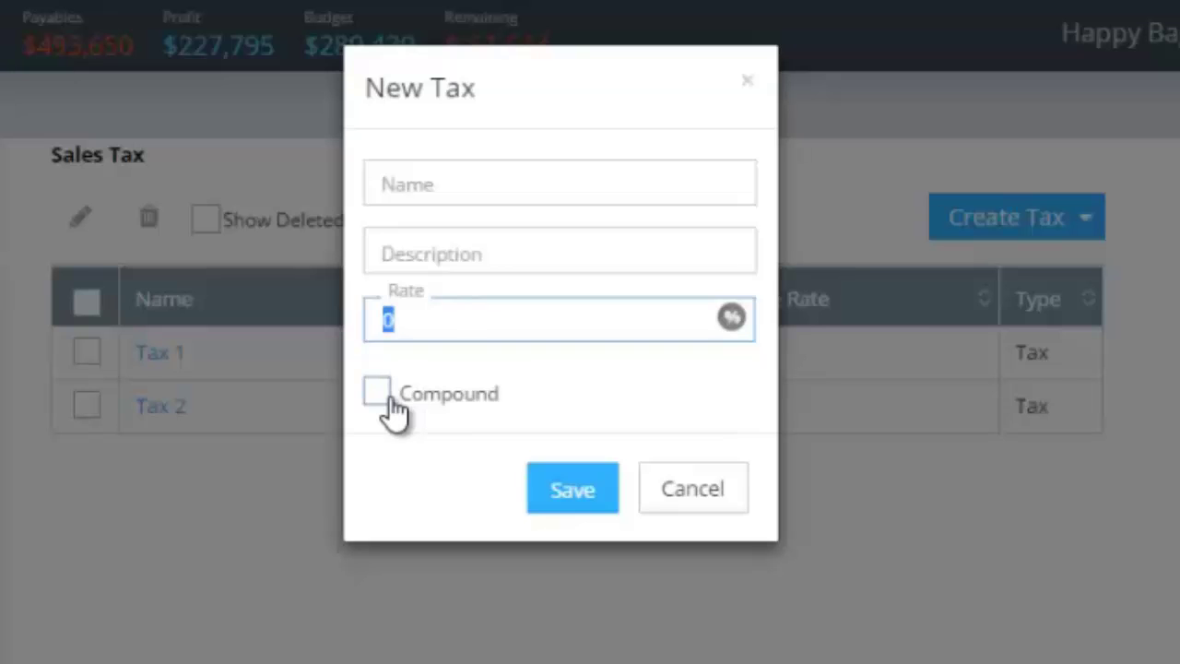
click(382, 395)
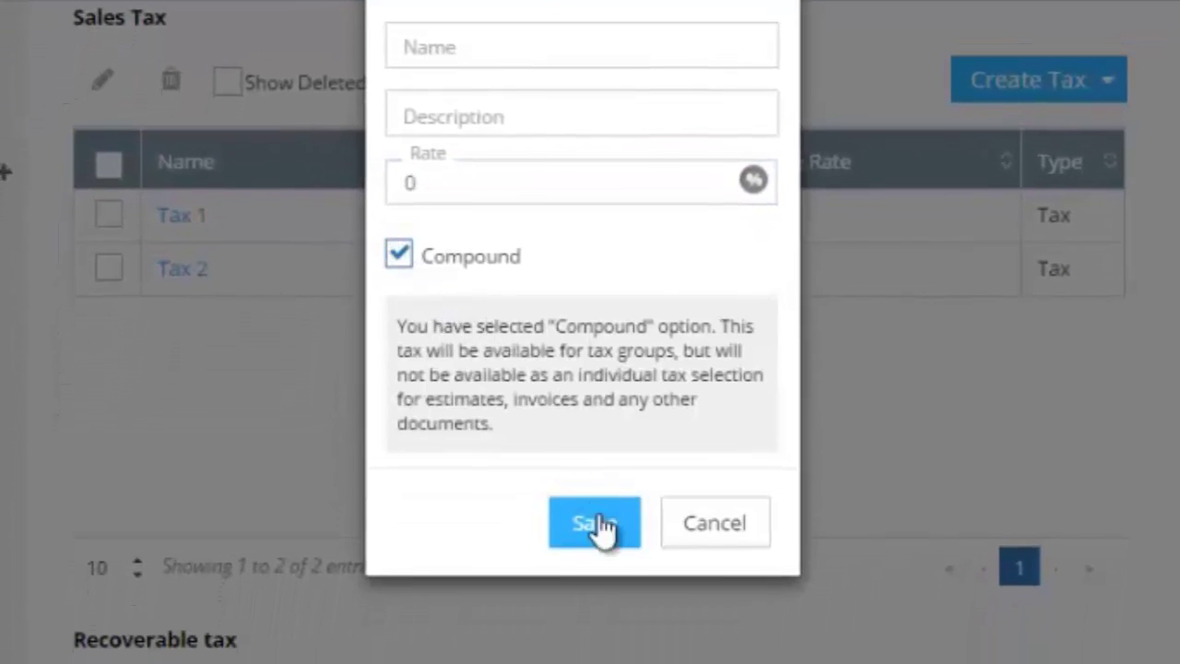
click(719, 535)
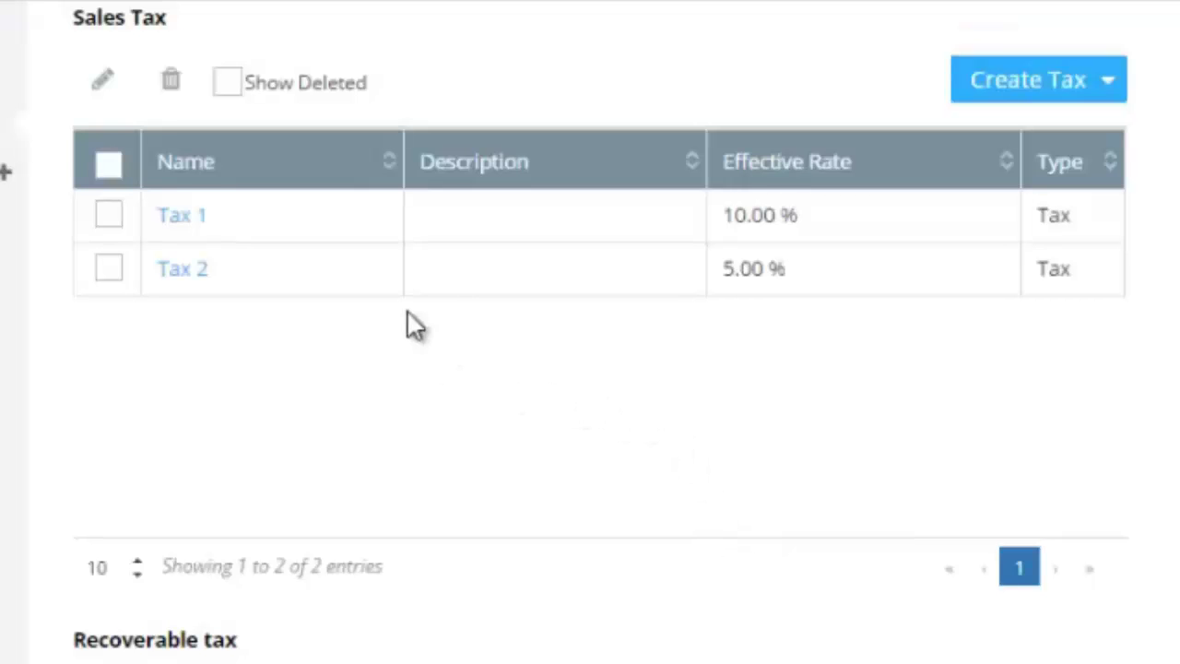
Create the tax group 'my state and city tax group' from Tax 1 and Tax 2, totalling 15%.
click(1111, 85)
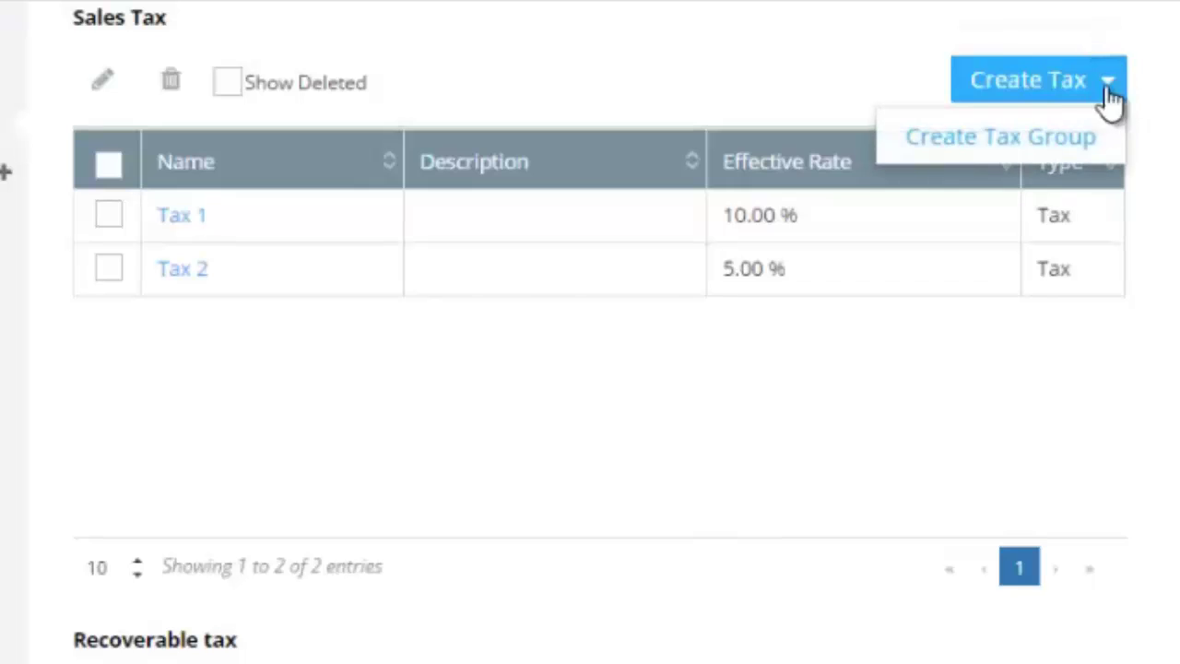
click(1040, 148)
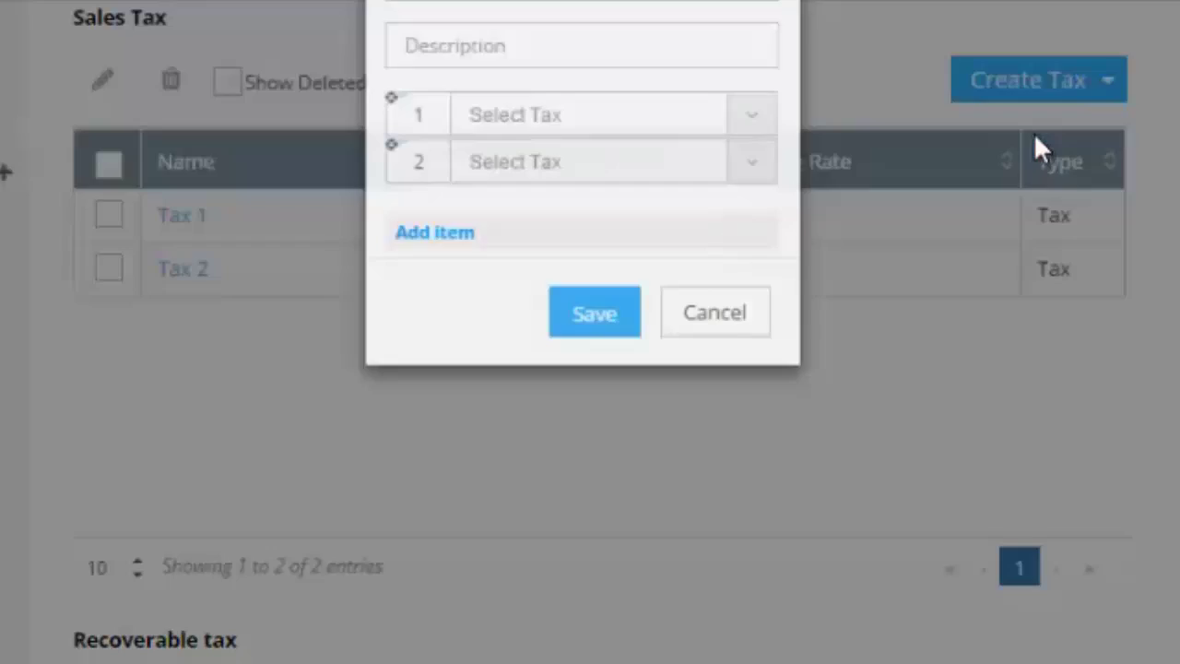
text(my state and city tax group)
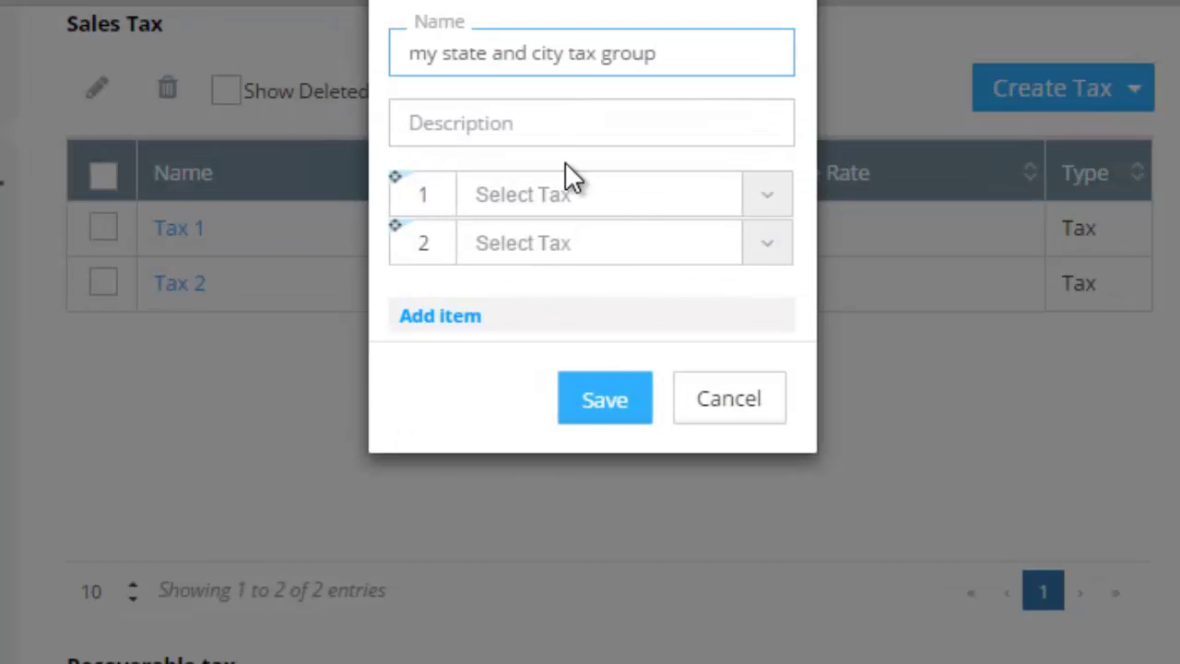
click(630, 195)
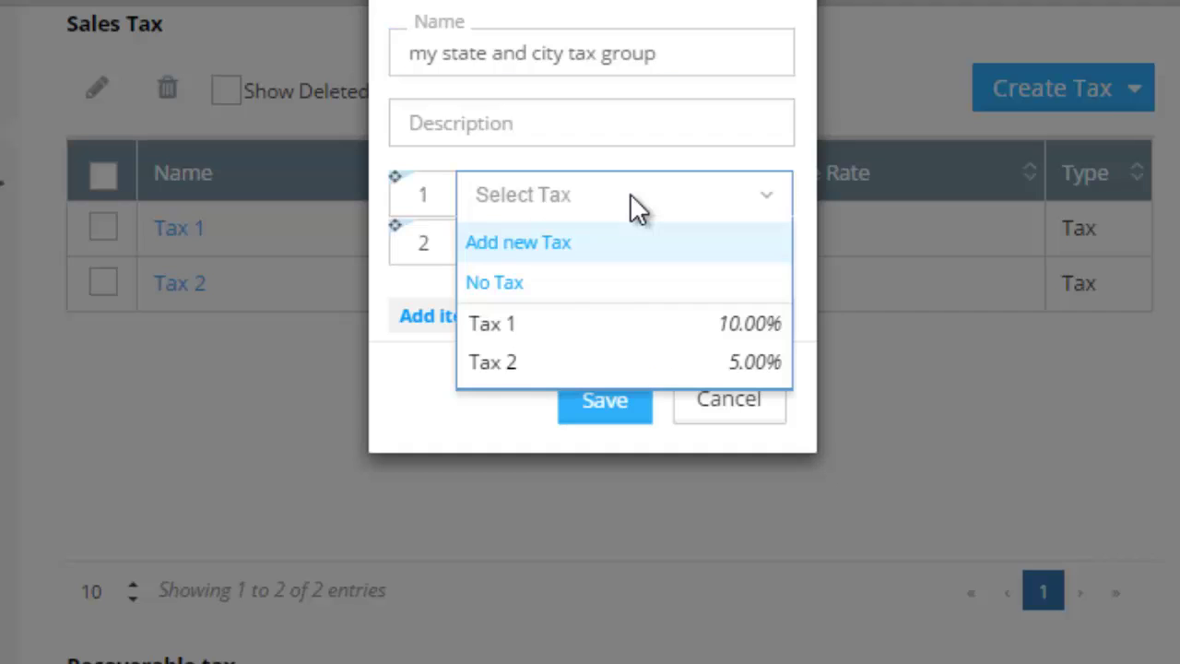
click(569, 324)
click(569, 334)
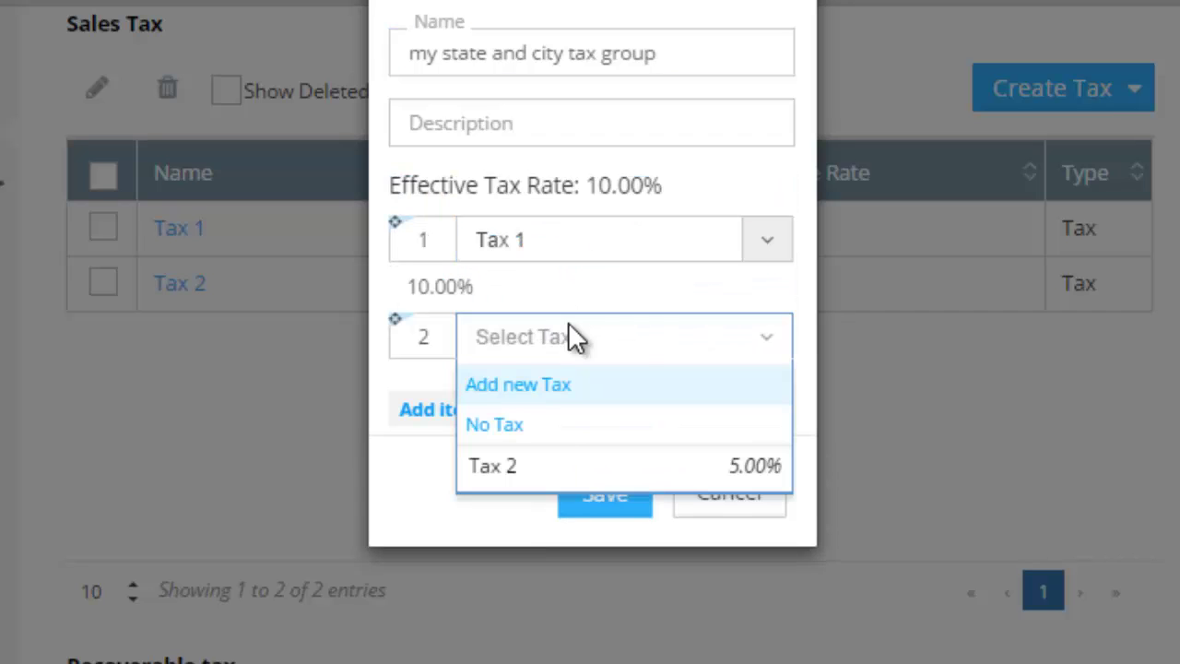
click(535, 481)
click(590, 541)
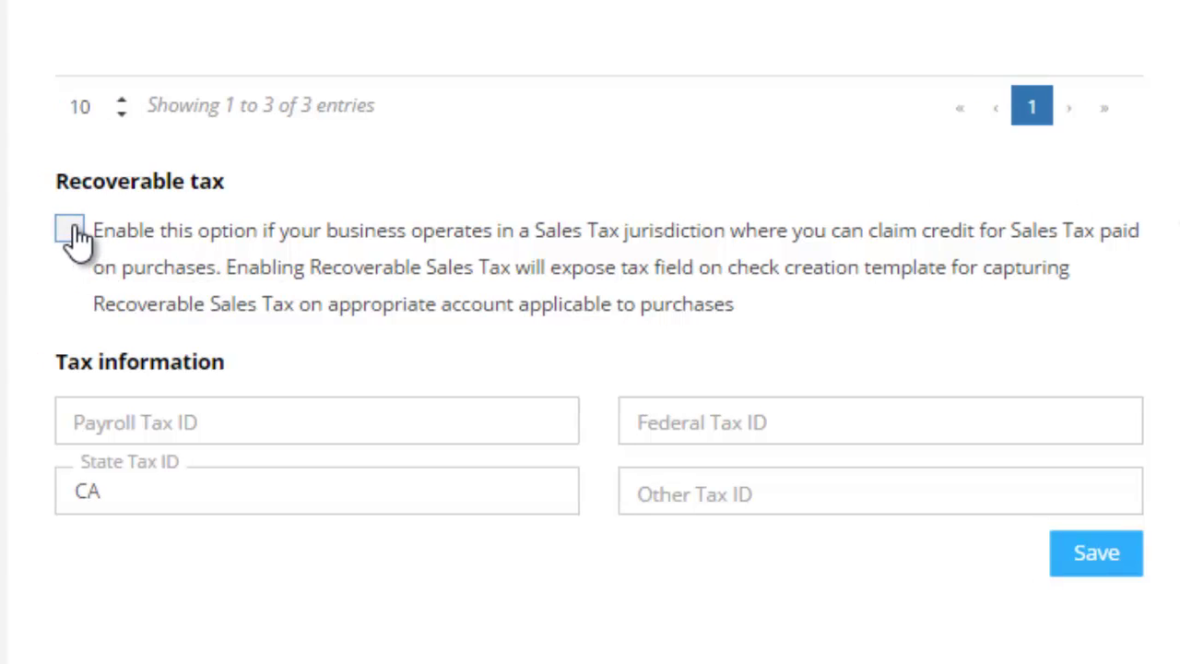
click(74, 231)
click(318, 421)
click(880, 421)
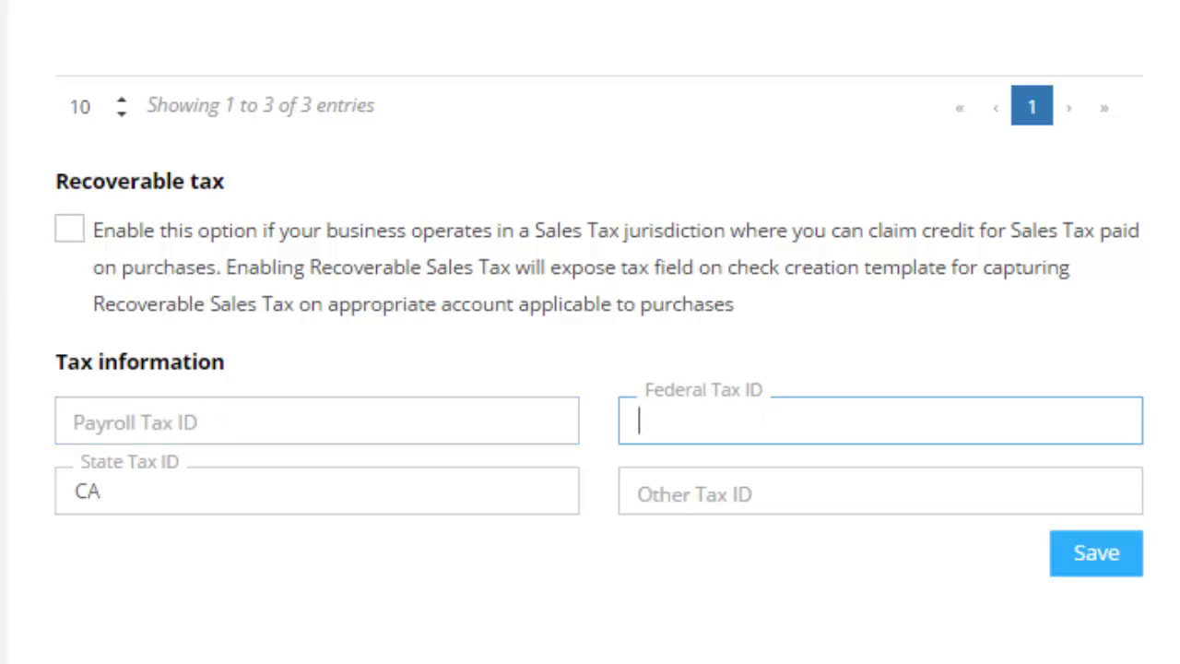
click(317, 490)
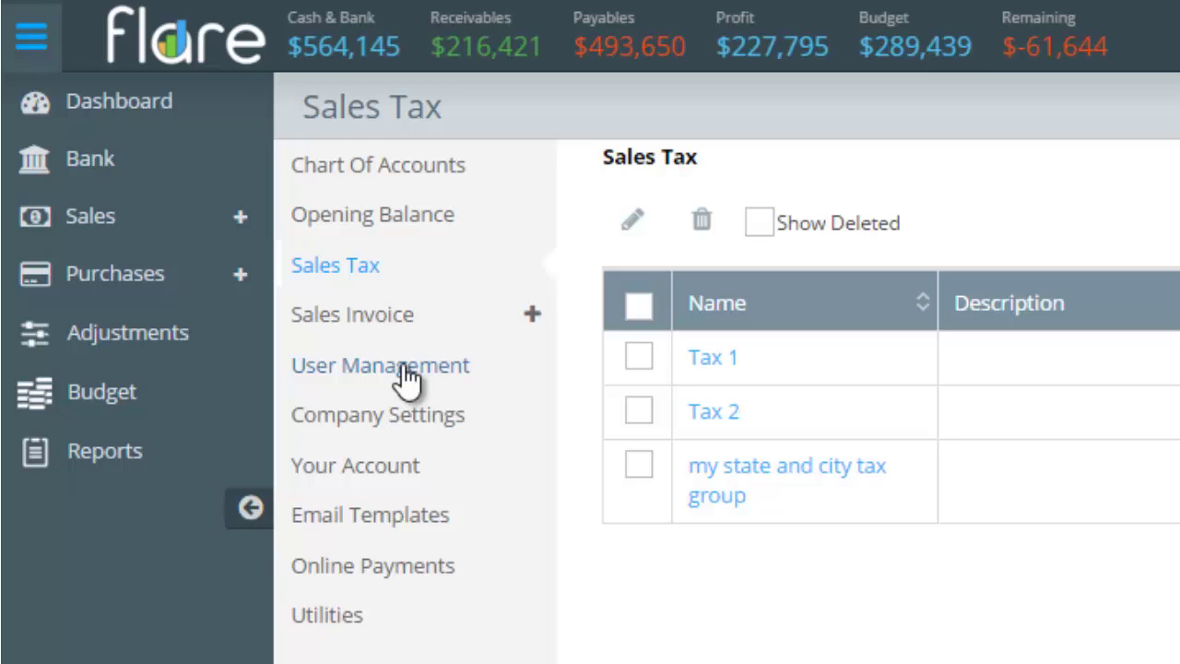
On User Management, add a user with the accountant's e-mail address and the Accountant role.
click(406, 370)
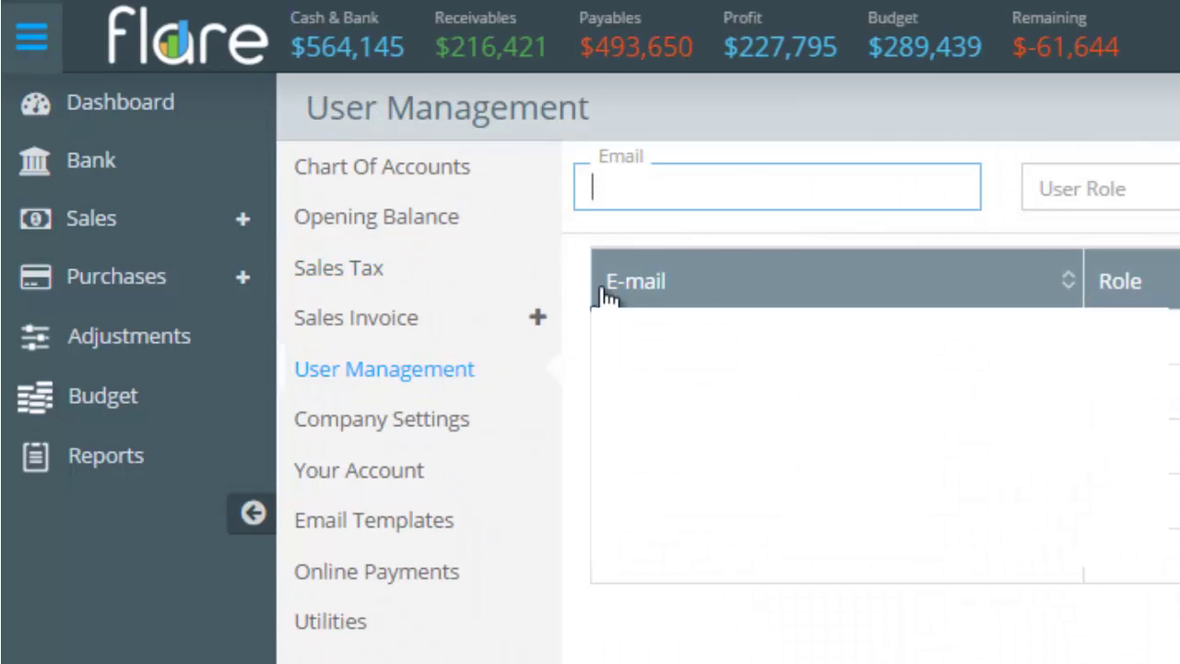
click(719, 188)
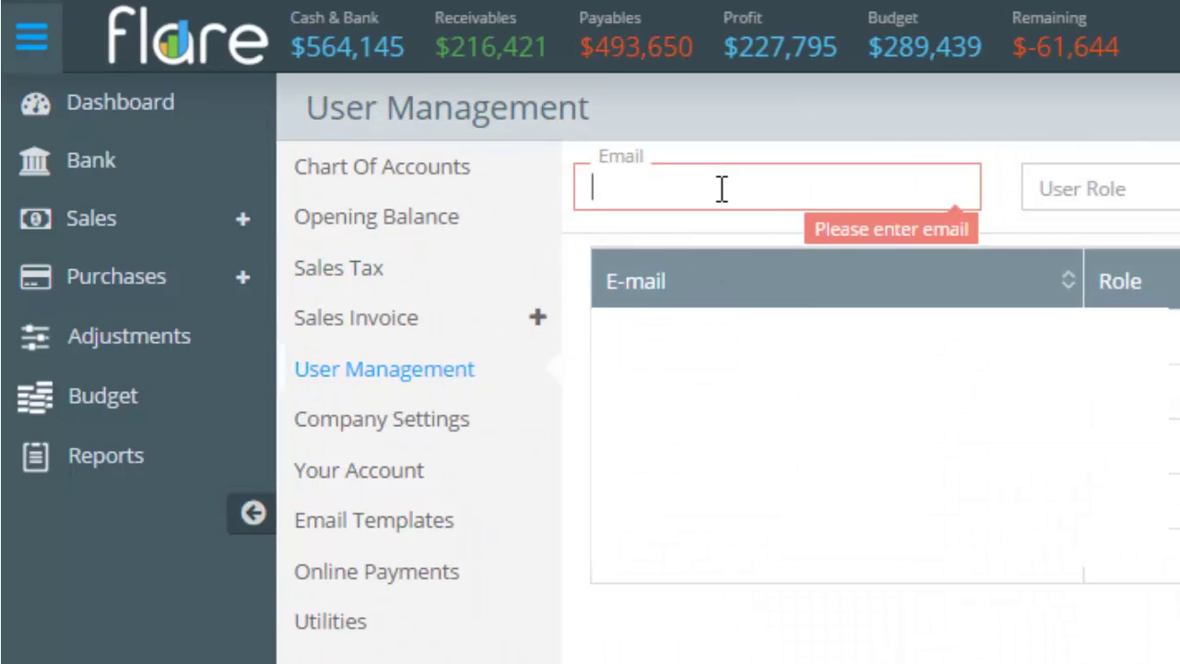
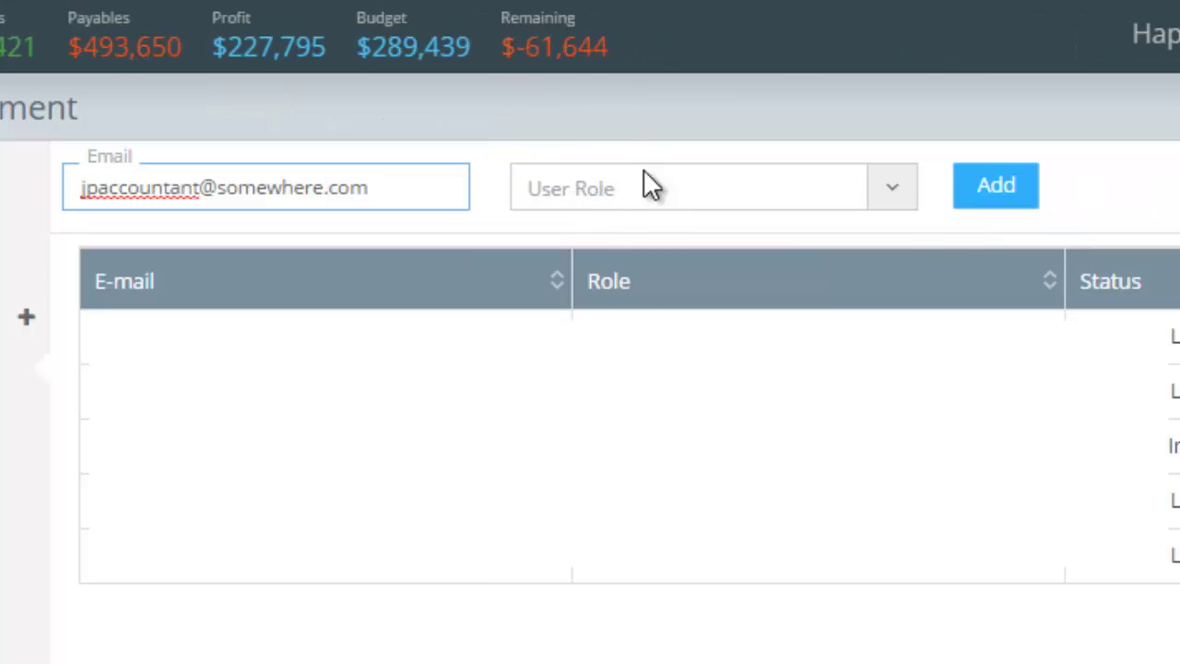
click(648, 187)
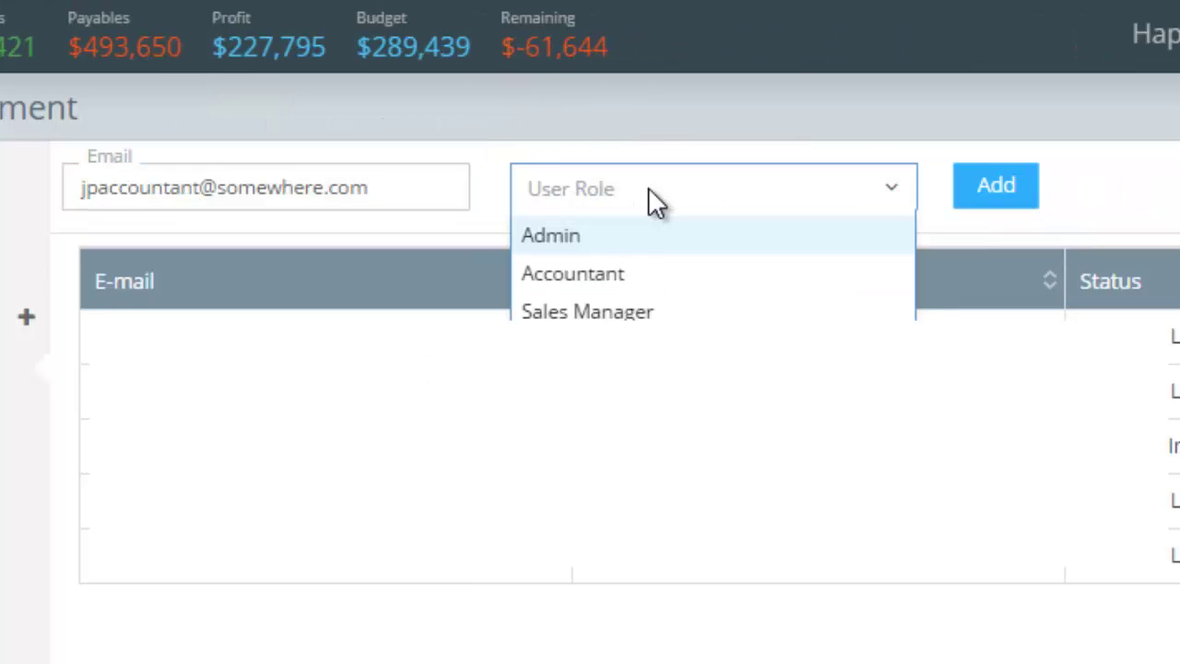
click(620, 276)
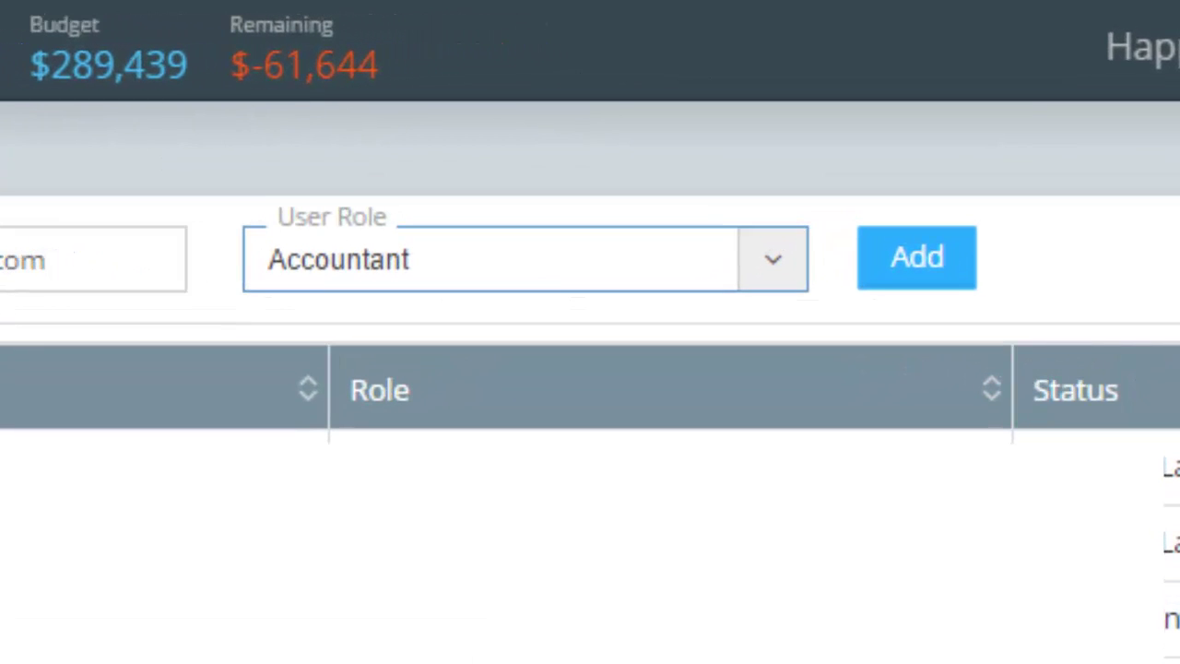
click(962, 268)
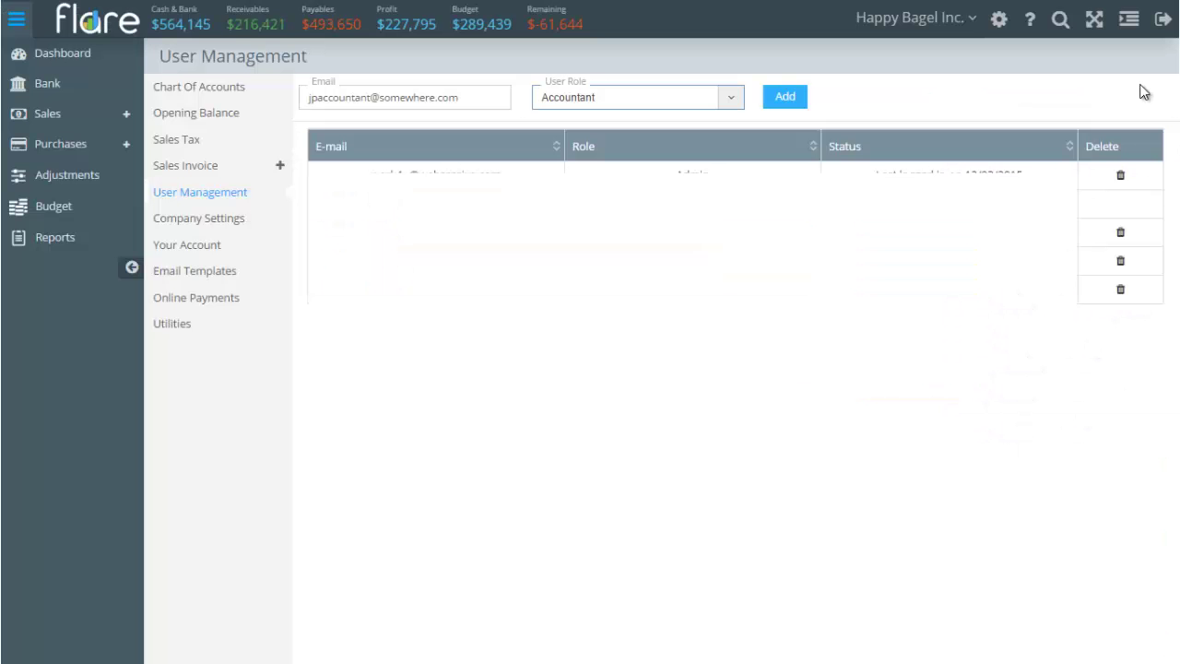